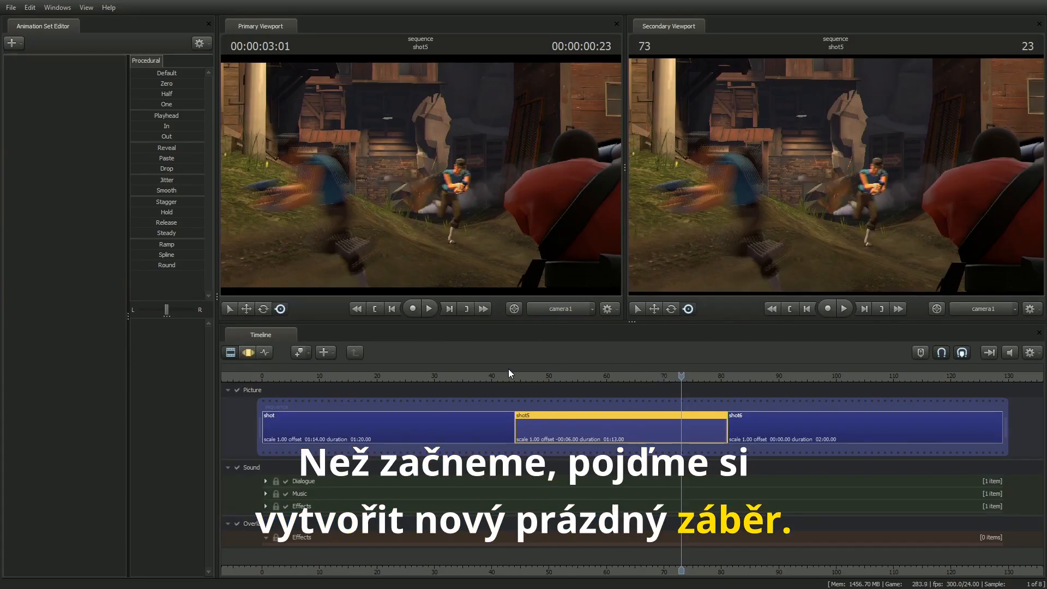
Step: Create a 22-frame gap between shot and shot5 and replace it with a new clip
{"action": "left_click", "coordinate": [522, 427]}
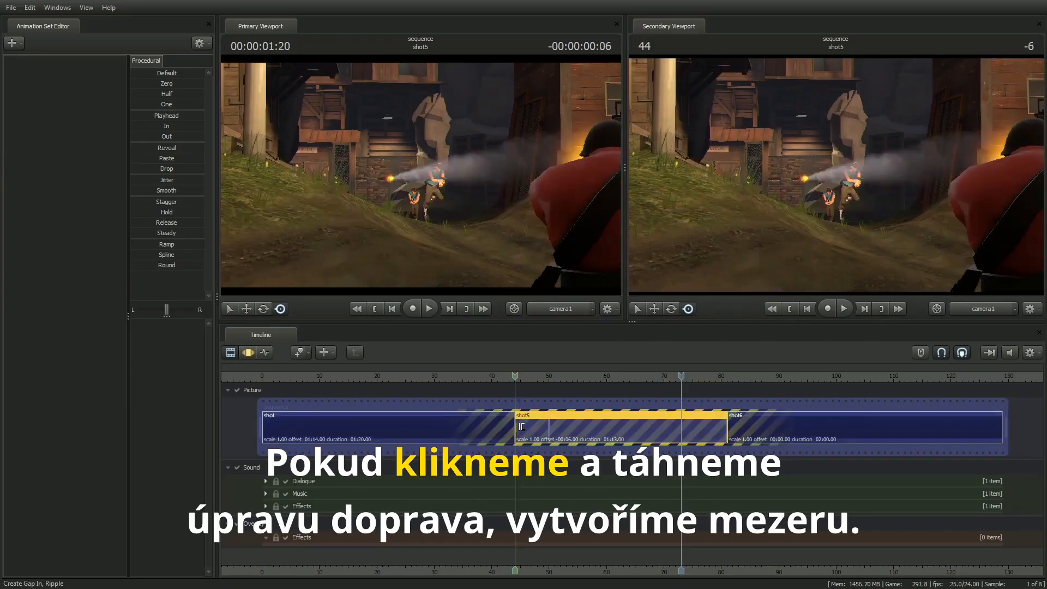
{"action": "left_click_drag", "start_coordinate": [522, 427], "coordinate": [649, 428]}
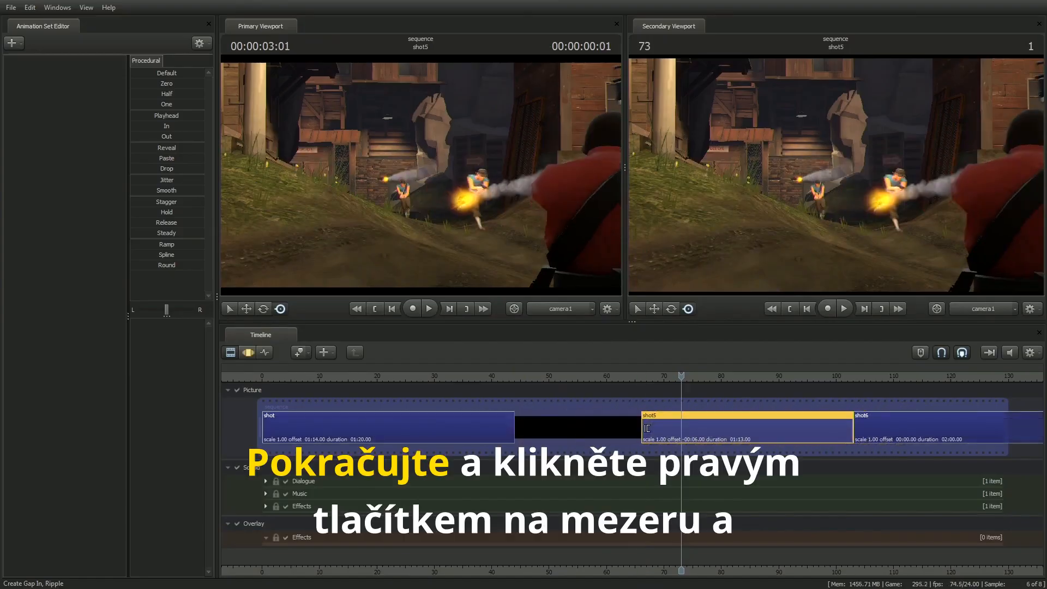
{"action": "right_click", "coordinate": [573, 427]}
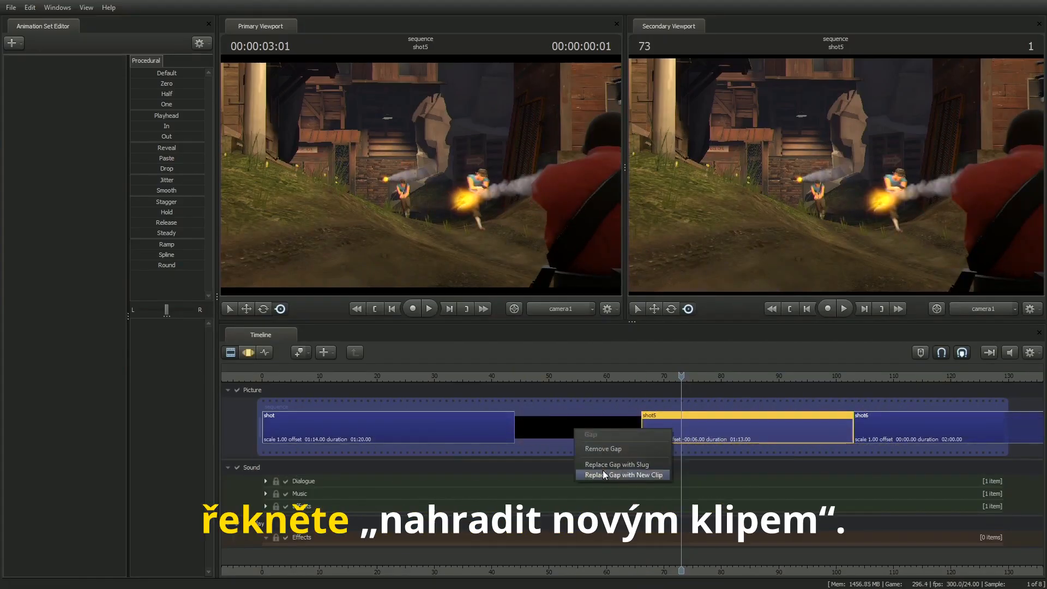
{"action": "left_click", "coordinate": [624, 475]}
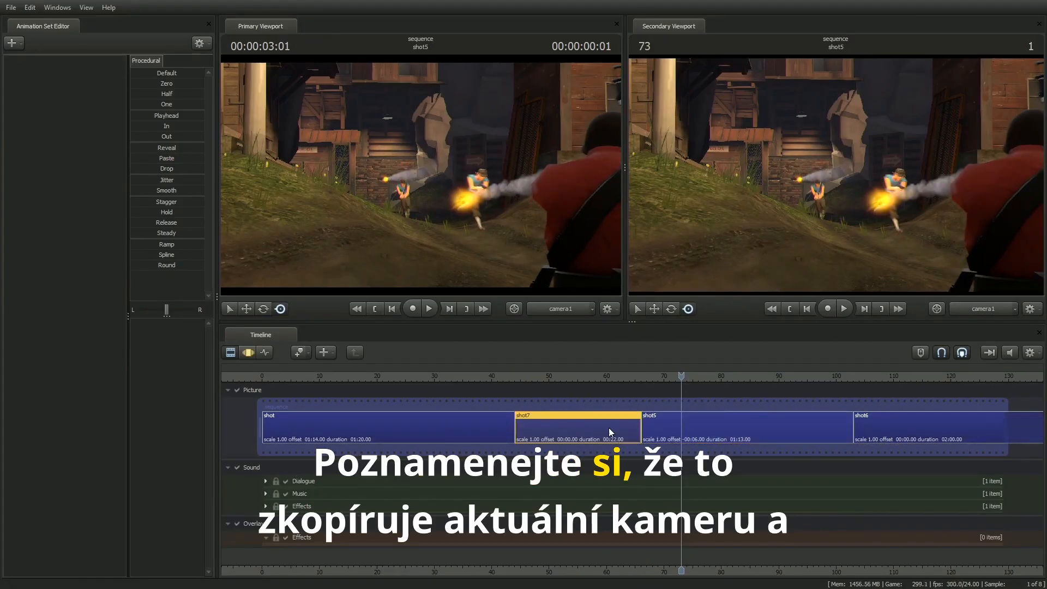
Step: Place the playhead at frame 54 in the new clip and reposition camera1 to face the chain-link gate and yellow biohazard barrel
{"action": "left_click_drag", "start_coordinate": [643, 381], "coordinate": [572, 378]}
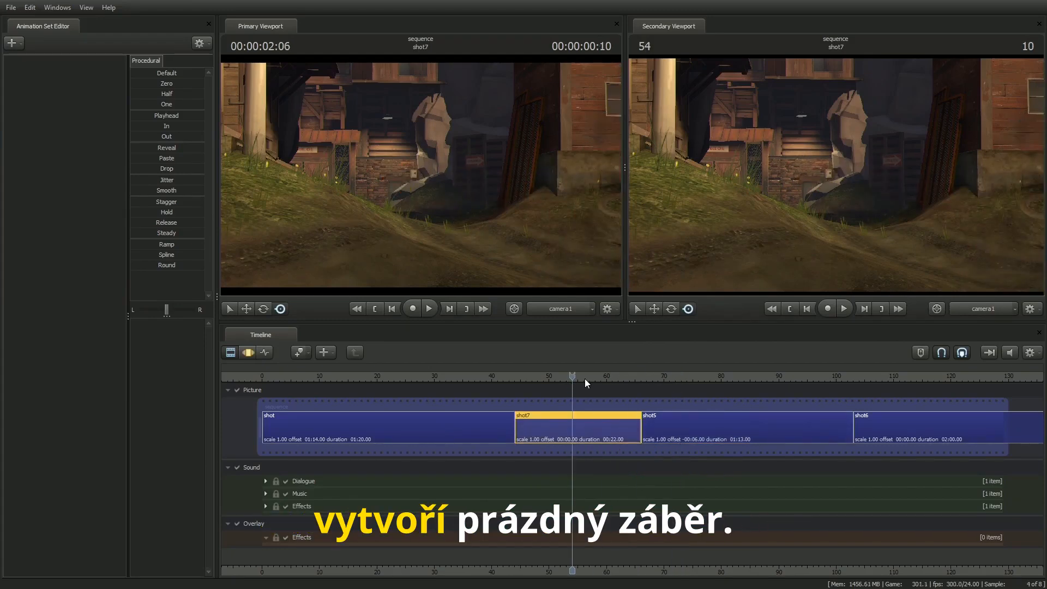
{"action": "key", "text": "s"}
{"action": "mouse_move", "coordinate": [421, 175]}
{"action": "left_mouse_down"}
{"action": "mouse_move", "coordinate": [444, 161]}
{"action": "mouse_move", "coordinate": [504, 191]}
{"action": "mouse_move", "coordinate": [581, 186]}
{"action": "mouse_move", "coordinate": [564, 198]}
{"action": "mouse_move", "coordinate": [427, 178]}
{"action": "left_mouse_up"}
{"action": "key", "text": "w"}
{"action": "key", "text": "w"}
{"action": "key", "text": "x"}
{"action": "key", "text": "d"}
{"action": "key", "text": "z"}
{"action": "key", "text": "a"}
Step: Switch the secondary viewport to the Work Camera, pull it back, and display the shot camera's frustum
{"action": "left_click", "coordinate": [989, 311]}
{"action": "left_click", "coordinate": [941, 228]}
{"action": "key", "text": "s"}
{"action": "left_click_drag", "start_coordinate": [823, 136], "coordinate": [794, 132]}
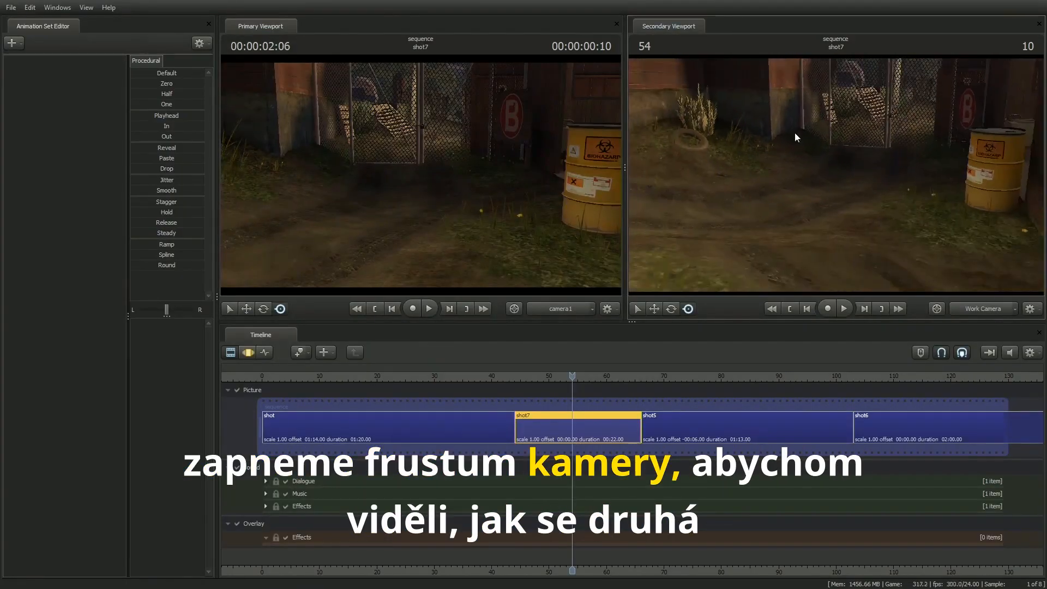
{"action": "right_click", "coordinate": [794, 132]}
{"action": "mouse_move", "coordinate": [823, 174]}
{"action": "left_click", "coordinate": [899, 185]}
{"action": "mouse_move", "coordinate": [907, 149]}
{"action": "left_mouse_down"}
{"action": "mouse_move", "coordinate": [894, 161]}
{"action": "mouse_move", "coordinate": [907, 159]}
{"action": "mouse_move", "coordinate": [897, 138]}
{"action": "left_mouse_up"}
{"action": "key", "text": "s"}
{"action": "key", "text": "x"}
Step: Refine camera1's framing of the gate and barrel, and angle the Work Camera to see the frustum from the side
{"action": "left_click_drag", "start_coordinate": [466, 152], "coordinate": [423, 178]}
{"action": "key", "text": "z"}
{"action": "key", "text": "x"}
{"action": "key", "text": "d"}
{"action": "key", "text": "d"}
{"action": "key", "text": "x"}
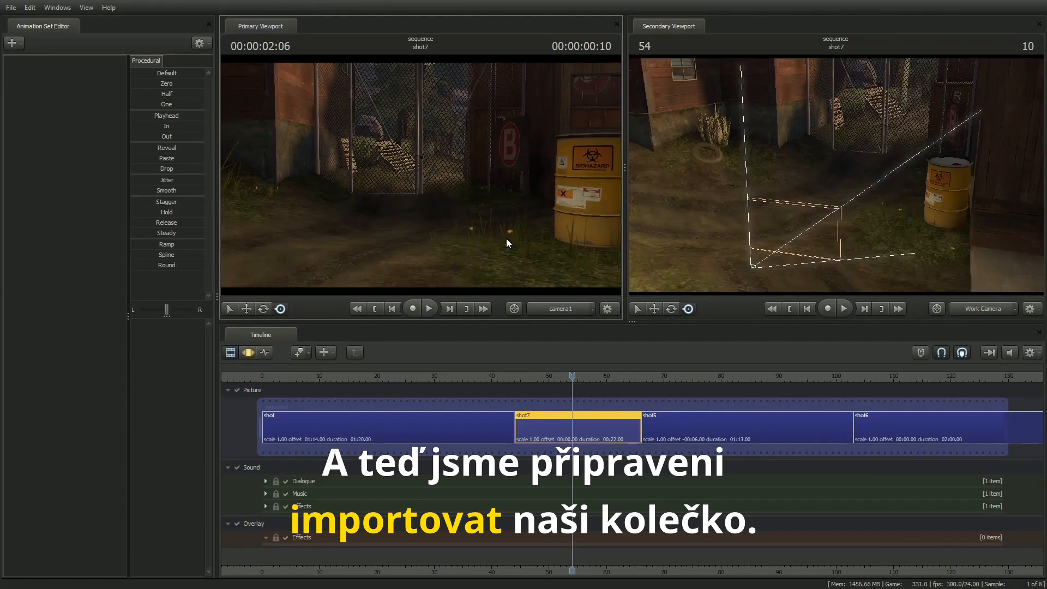
{"action": "left_click_drag", "start_coordinate": [908, 193], "coordinate": [821, 176]}
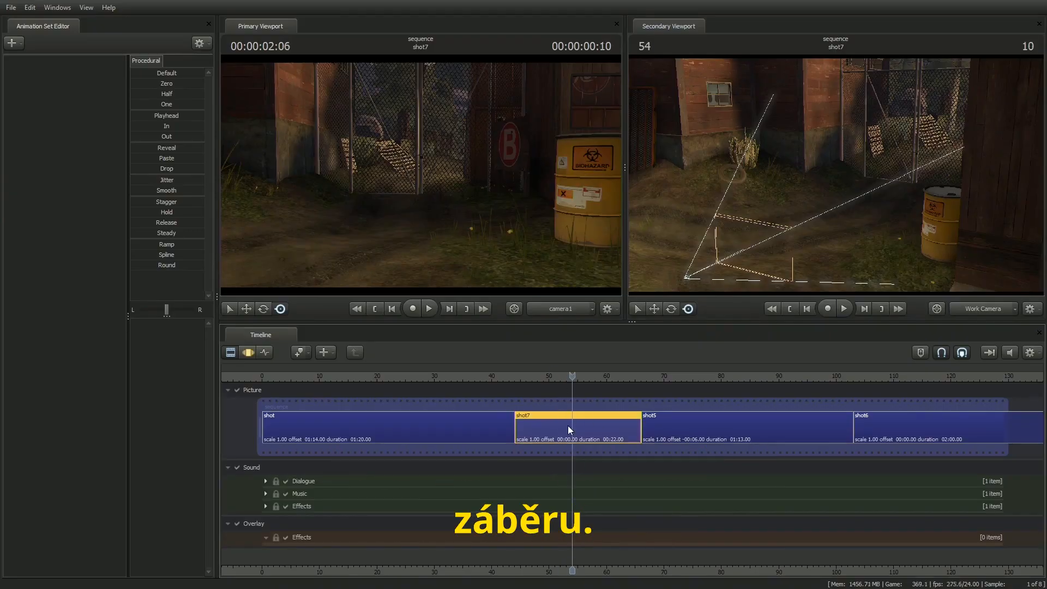
Step: Open the model browser to create an animation set for a new model
{"action": "left_click", "coordinate": [12, 44]}
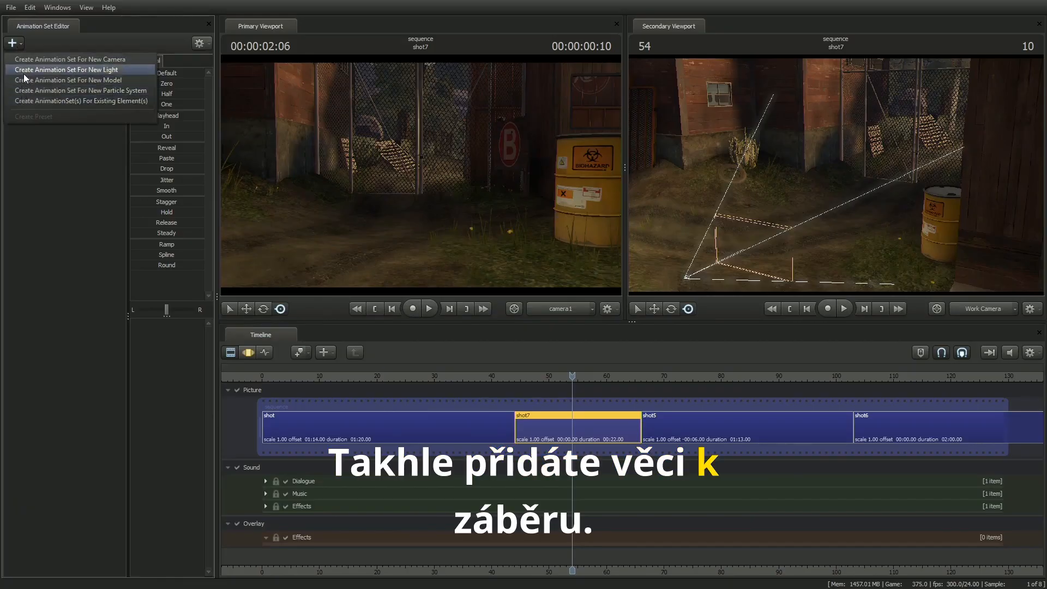
{"action": "left_click", "coordinate": [104, 80]}
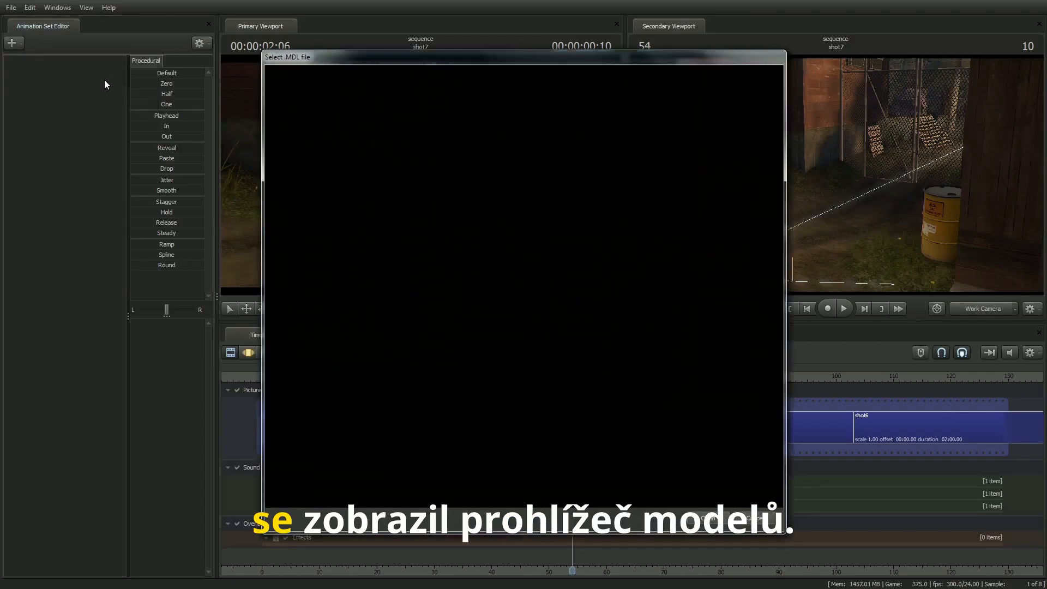
{"action": "key", "text": "BackSpace"}
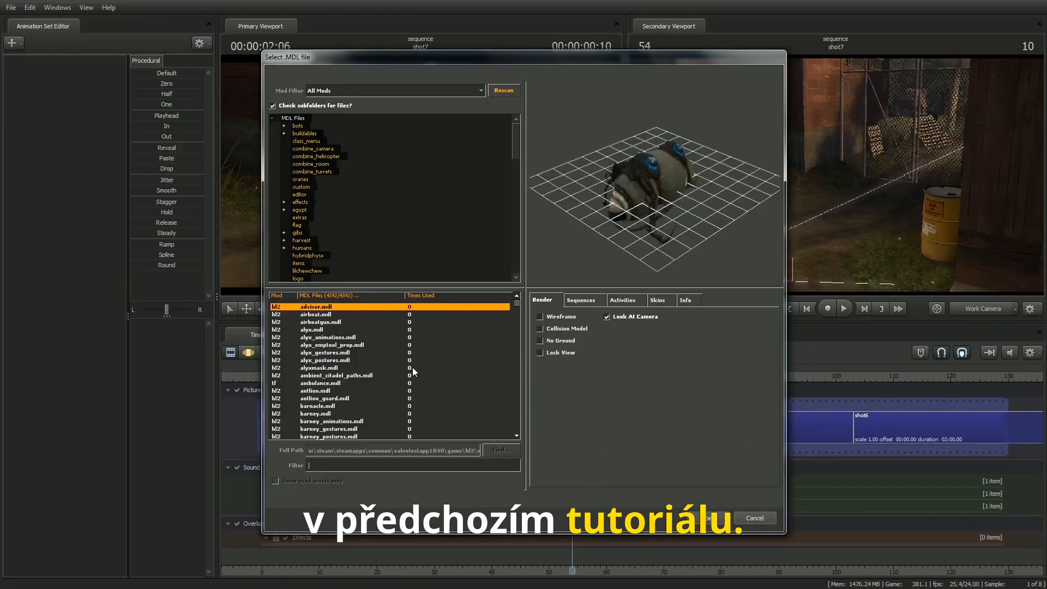
Step: Browse the full model list, previewing assorted models such as the props_wasteland and props_viaduct_event props
{"action": "key", "text": "Down"}
{"action": "key", "text": "Down"}
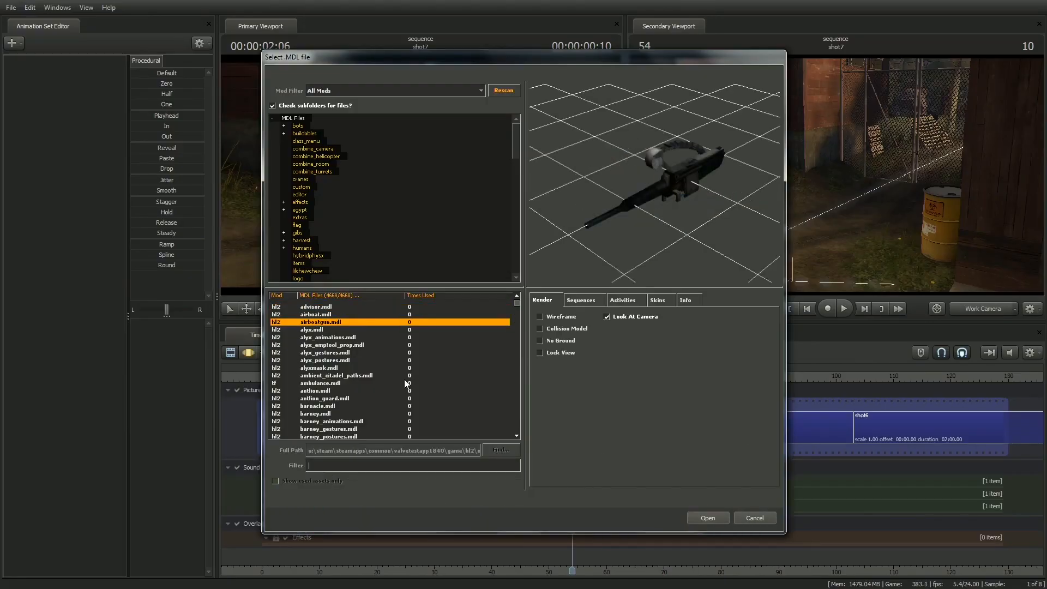
{"action": "key", "text": "Down"}
{"action": "key", "text": "Down"}
{"action": "key", "text": "Down"}
{"action": "key", "text": "Down"}
{"action": "key", "text": "Down"}
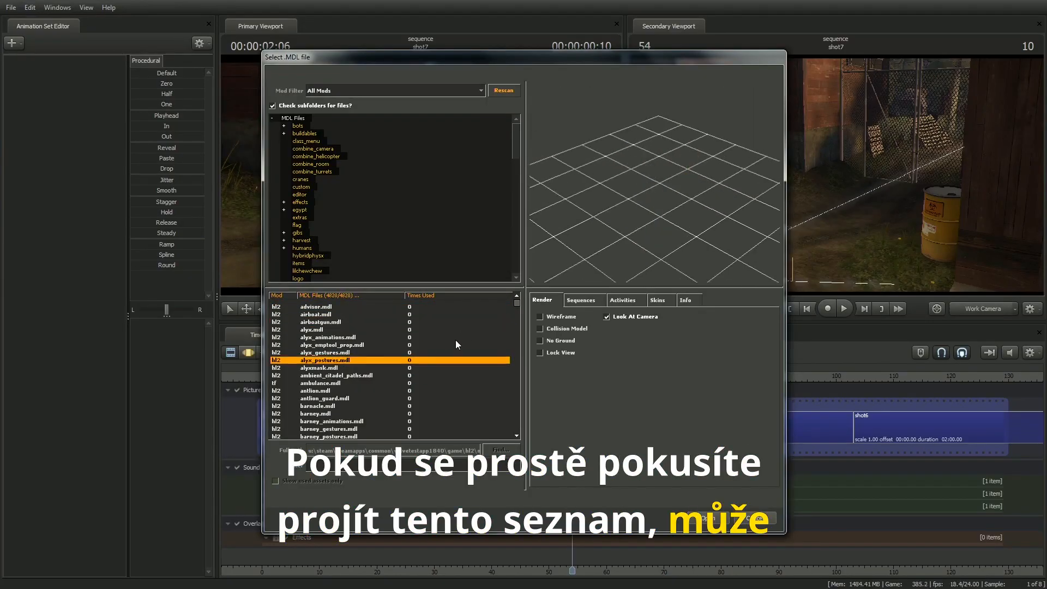
{"action": "scroll", "coordinate": [455, 342], "scroll_direction": "down", "scroll_amount": 5}
{"action": "left_click_drag", "start_coordinate": [518, 301], "coordinate": [518, 397]}
{"action": "left_click", "coordinate": [376, 346]}
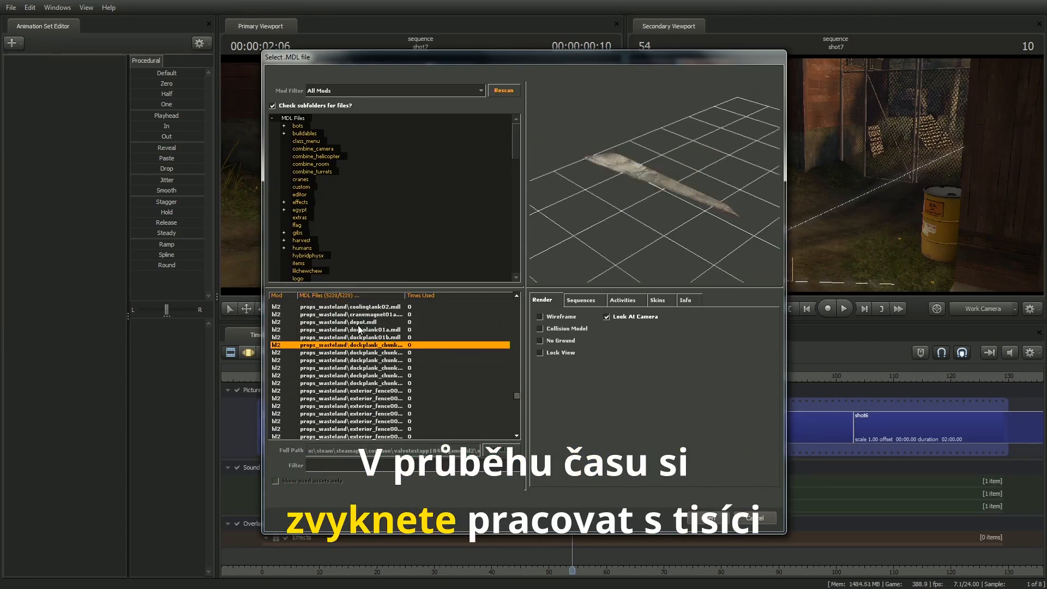
{"action": "scroll", "coordinate": [380, 375], "scroll_direction": "up", "scroll_amount": 4}
{"action": "left_click", "coordinate": [368, 323]}
{"action": "scroll", "coordinate": [379, 359], "scroll_direction": "up", "scroll_amount": 5}
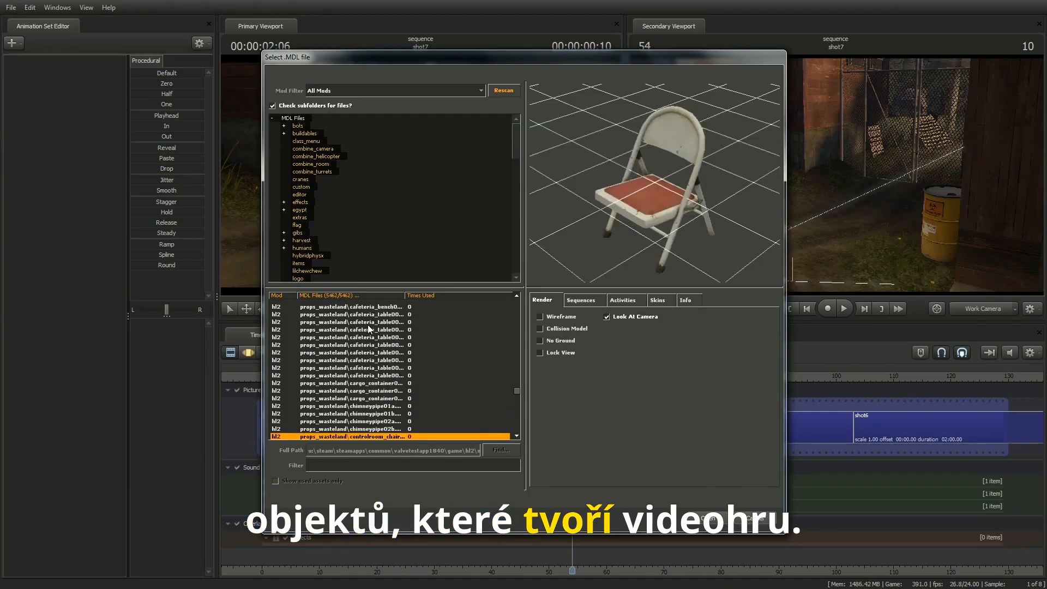
{"action": "left_click", "coordinate": [368, 322]}
{"action": "left_click", "coordinate": [379, 375]}
{"action": "scroll", "coordinate": [377, 376], "scroll_direction": "up", "scroll_amount": 4}
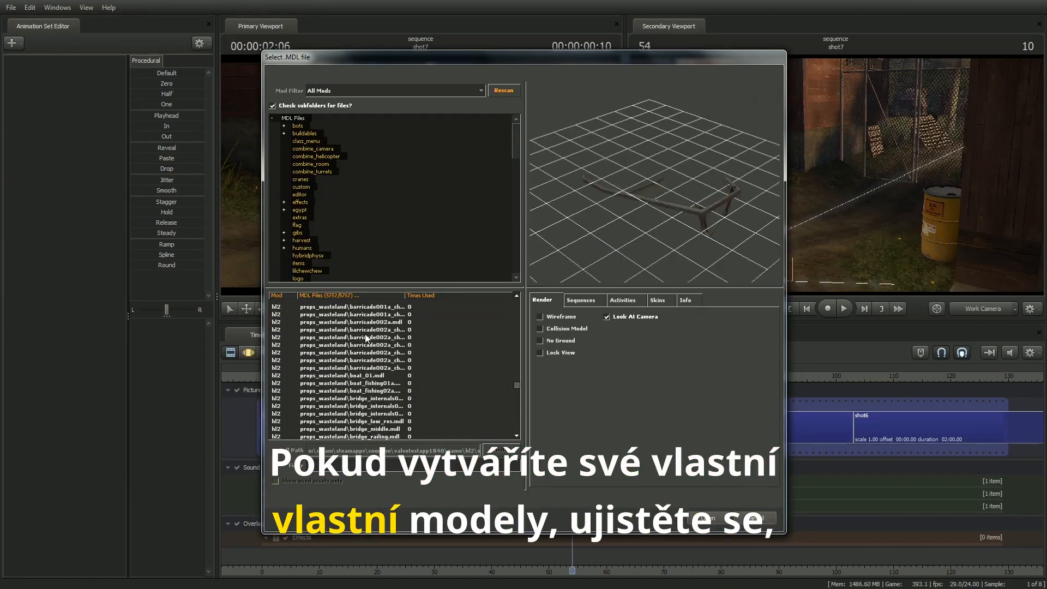
{"action": "left_click", "coordinate": [366, 337]}
{"action": "scroll", "coordinate": [369, 355], "scroll_direction": "up", "scroll_amount": 5}
{"action": "left_click", "coordinate": [366, 336]}
{"action": "left_click", "coordinate": [365, 358]}
{"action": "scroll", "coordinate": [366, 359], "scroll_direction": "up", "scroll_amount": 5}
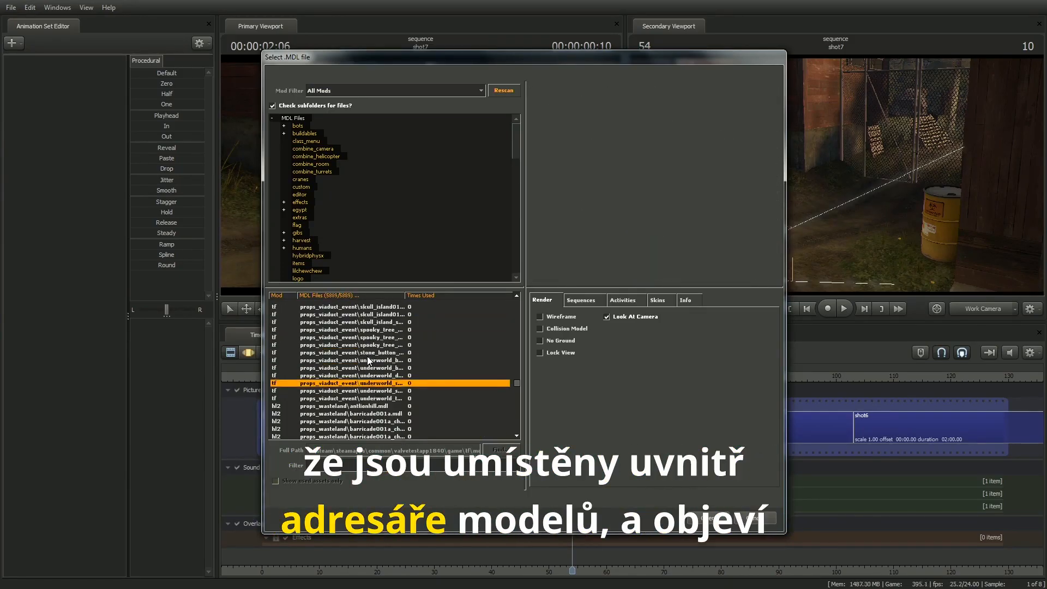
{"action": "left_click", "coordinate": [362, 340]}
{"action": "left_click", "coordinate": [363, 367]}
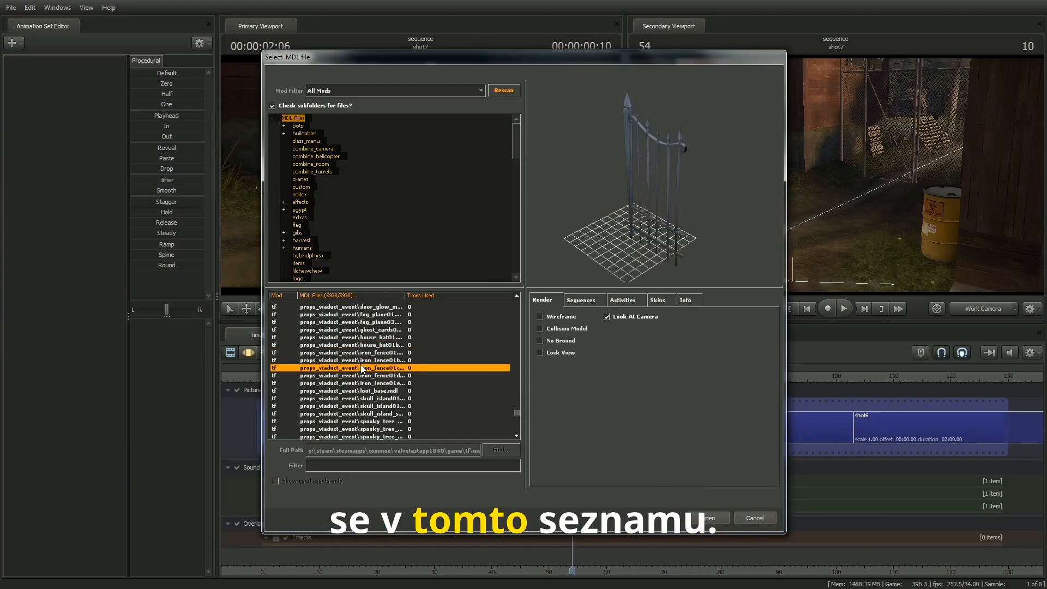
{"action": "left_click", "coordinate": [363, 325]}
{"action": "scroll", "coordinate": [362, 326], "scroll_direction": "up", "scroll_amount": 2}
{"action": "left_click", "coordinate": [361, 323]}
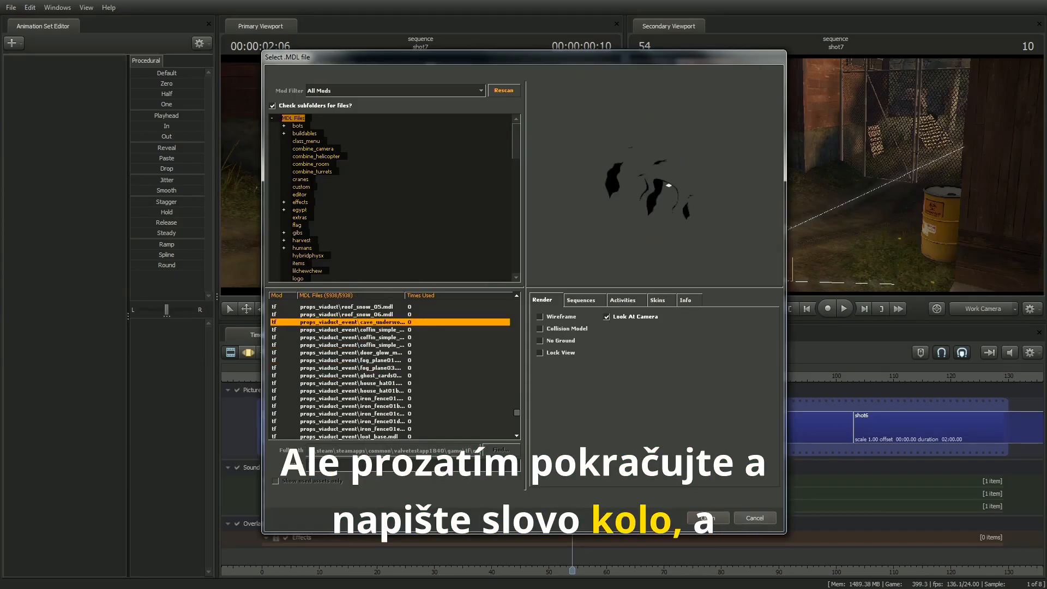
Step: Filter the models by "wheel", preview a few matches, and add props_forest\wheelbarrow.mdl to the shot
{"action": "left_click", "coordinate": [376, 465]}
{"action": "type", "text": "wheel"}
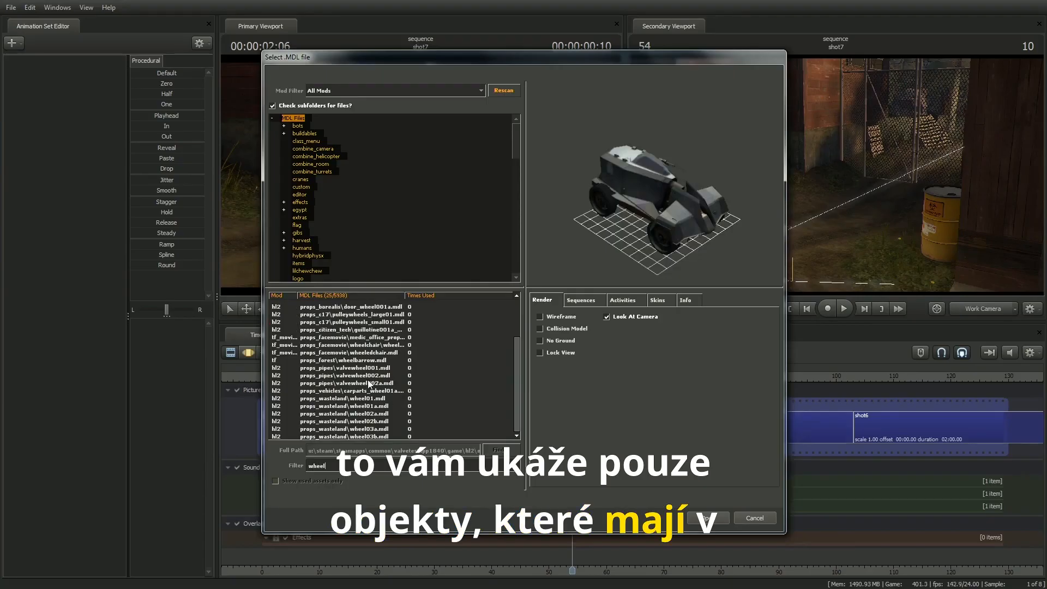
{"action": "left_click", "coordinate": [355, 353]}
{"action": "left_click", "coordinate": [361, 367]}
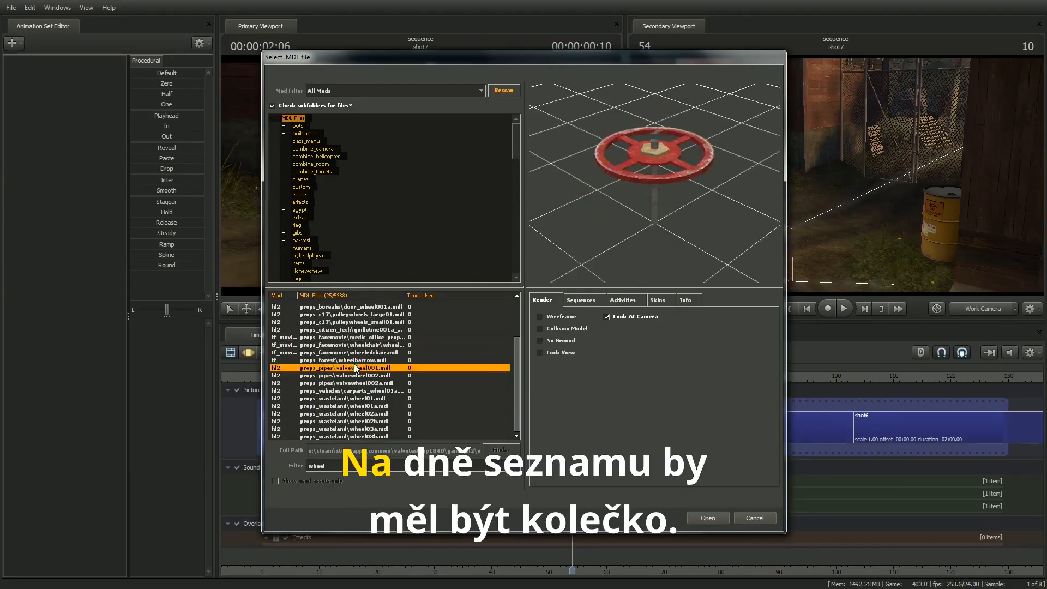
{"action": "left_click", "coordinate": [361, 406]}
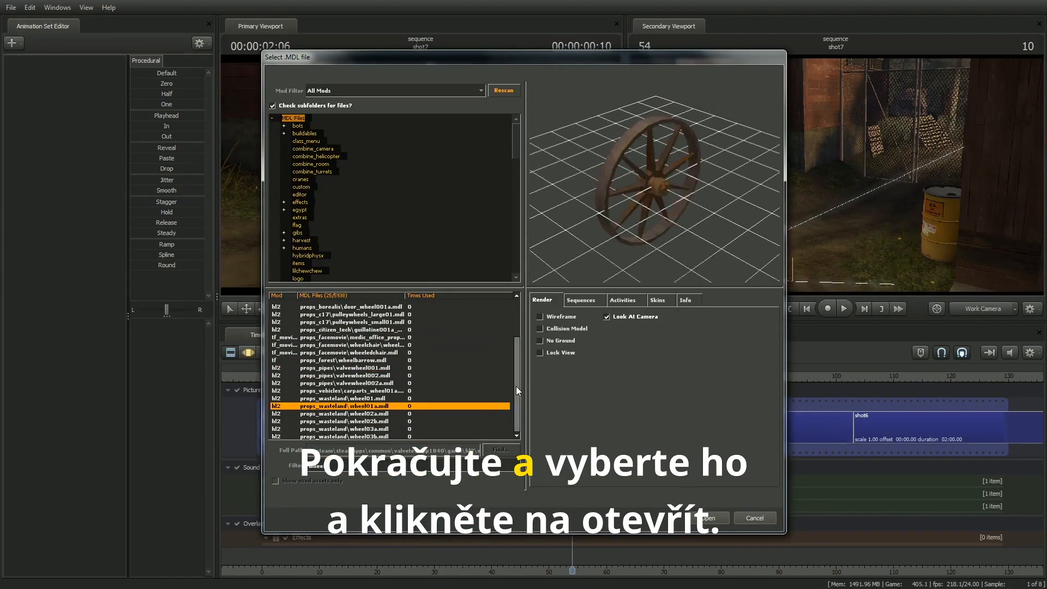
{"action": "left_click", "coordinate": [377, 359]}
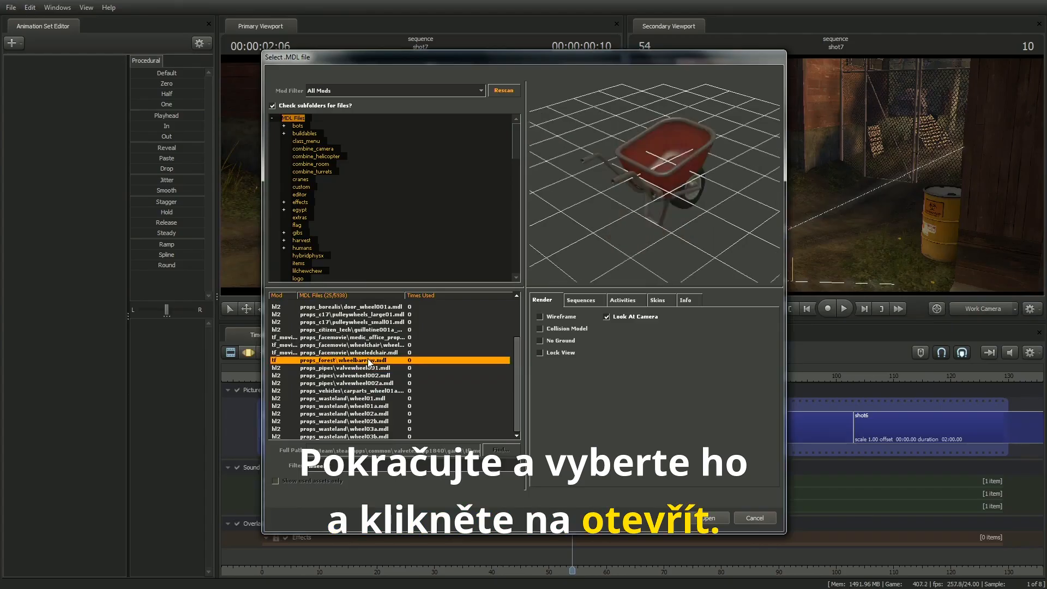
{"action": "left_click", "coordinate": [705, 517]}
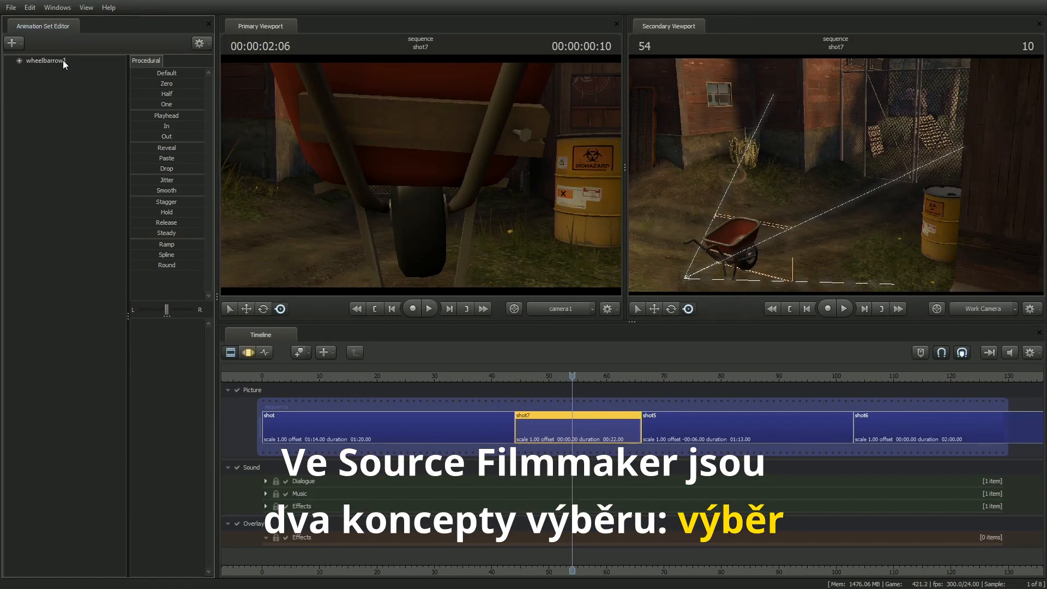
Step: Select and deselect the wheelbarrow's animation set, and switch the timeline to the Motion Editor
{"action": "left_click", "coordinate": [64, 60]}
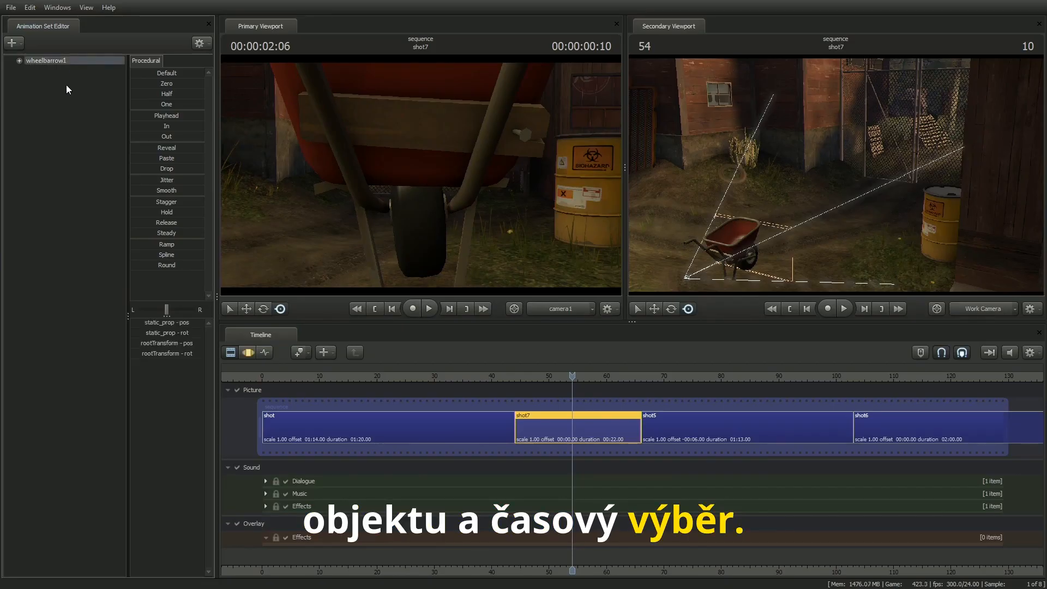
{"action": "left_click", "coordinate": [67, 84]}
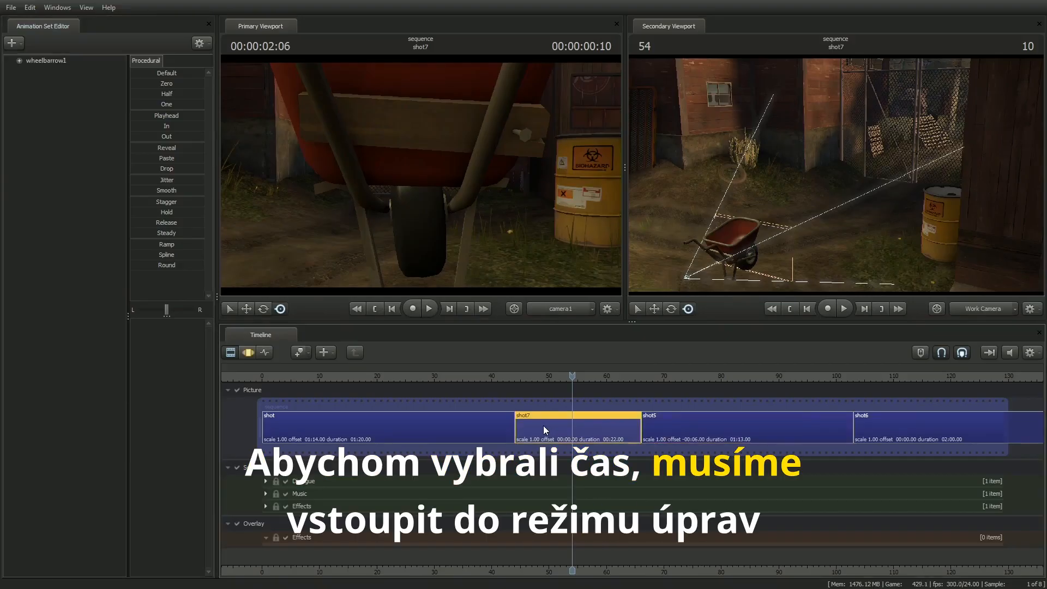
{"action": "left_click", "coordinate": [248, 353]}
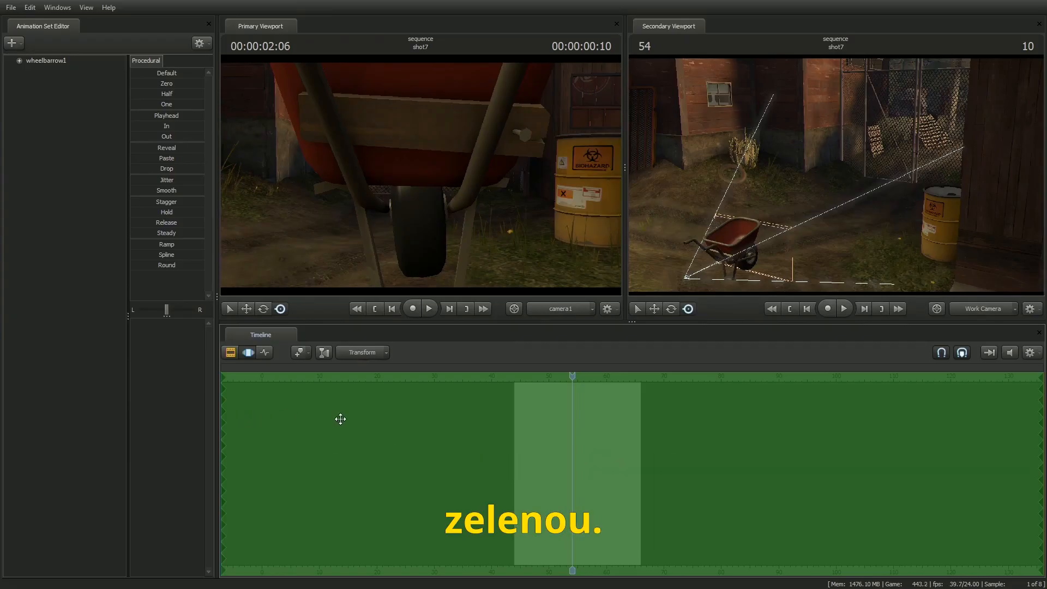
{"action": "scroll", "coordinate": [614, 459], "scroll_direction": "up", "scroll_amount": 3}
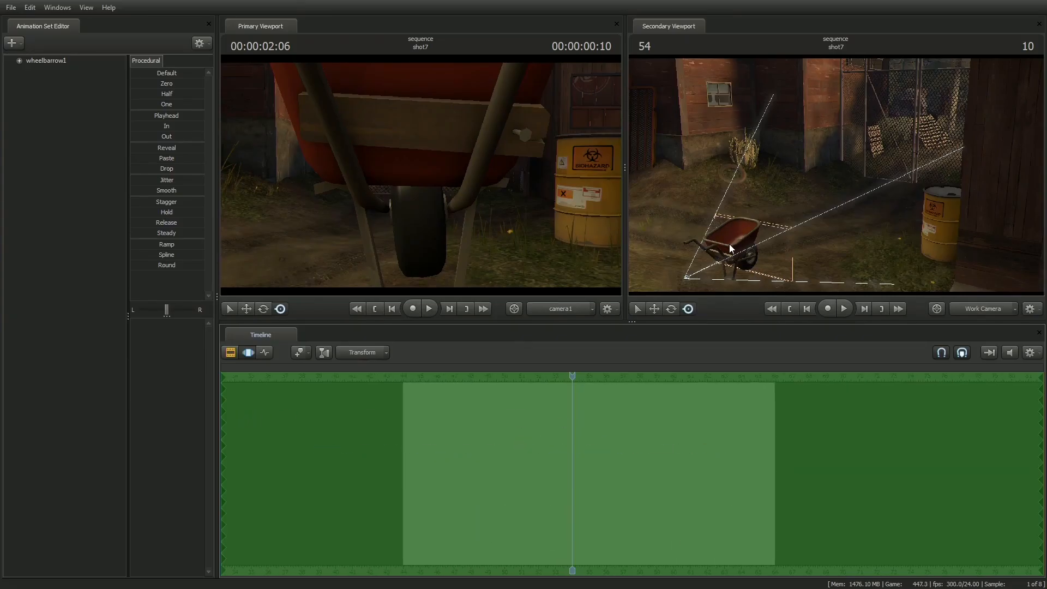
Step: Select and clear the wheelbarrow's whole animation set, and do the same with its static_prop joint in the primary viewport
{"action": "left_click", "coordinate": [48, 61]}
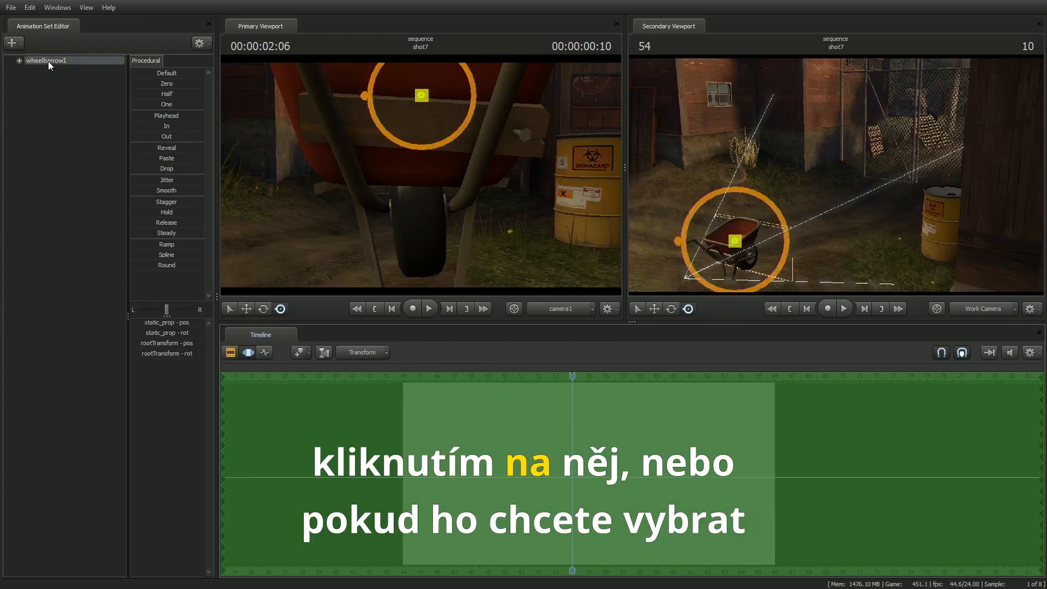
{"action": "left_click", "coordinate": [55, 84]}
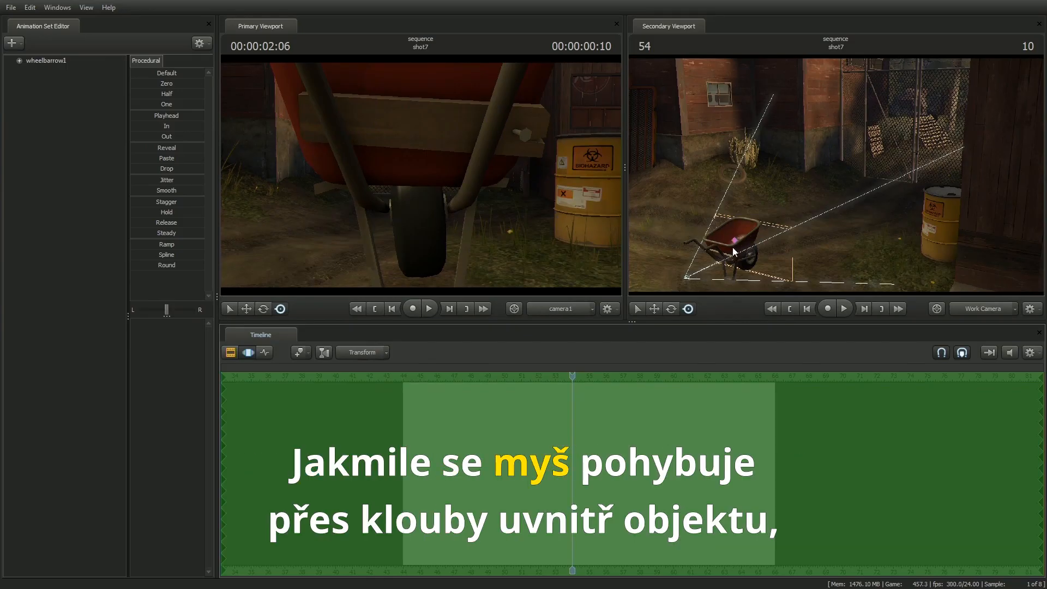
{"action": "left_click", "coordinate": [420, 97]}
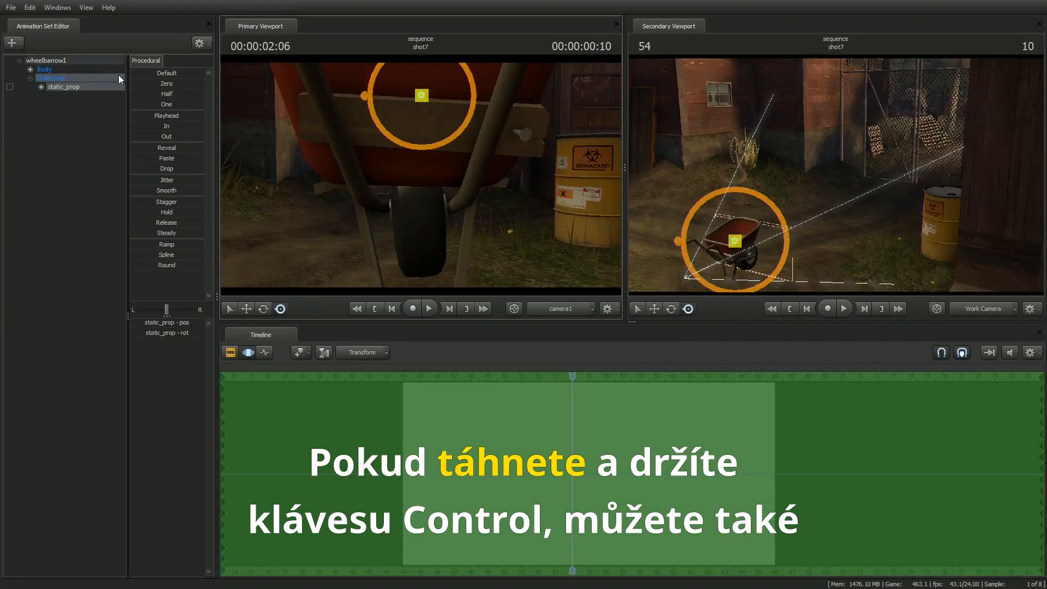
{"action": "left_click", "coordinate": [458, 184]}
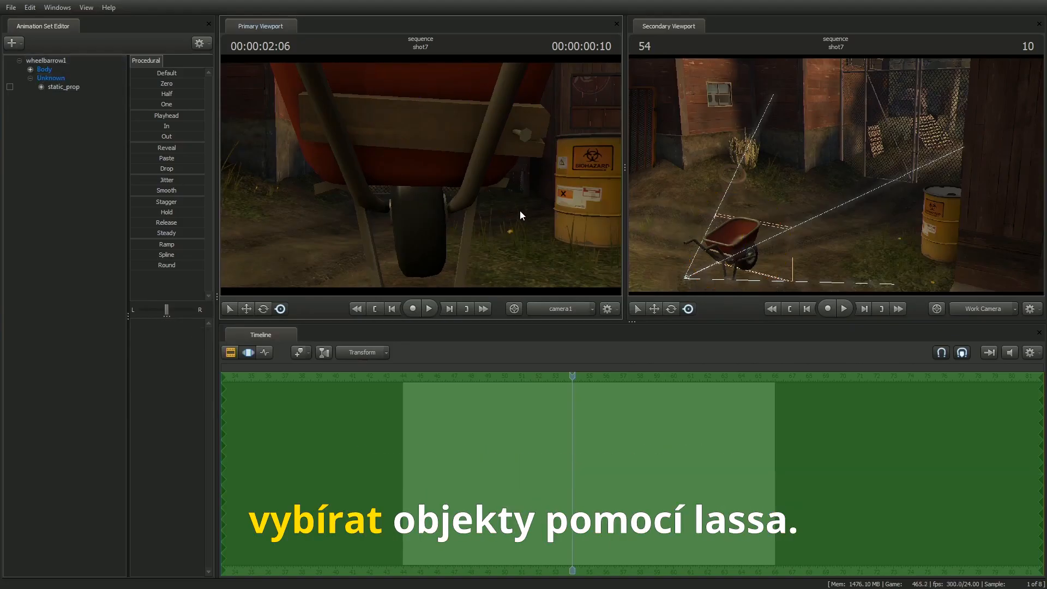
Step: Lasso-select the wheelbarrow in the primary viewport, bring the Work Camera closer to it, and activate the Move manipulator
{"action": "mouse_move", "coordinate": [512, 201]}
{"action": "left_mouse_down", "text": "ctrl"}
{"action": "mouse_move", "coordinate": [437, 69]}
{"action": "mouse_move", "coordinate": [466, 210]}
{"action": "mouse_move", "coordinate": [504, 195]}
{"action": "left_mouse_up", "text": "ctrl"}
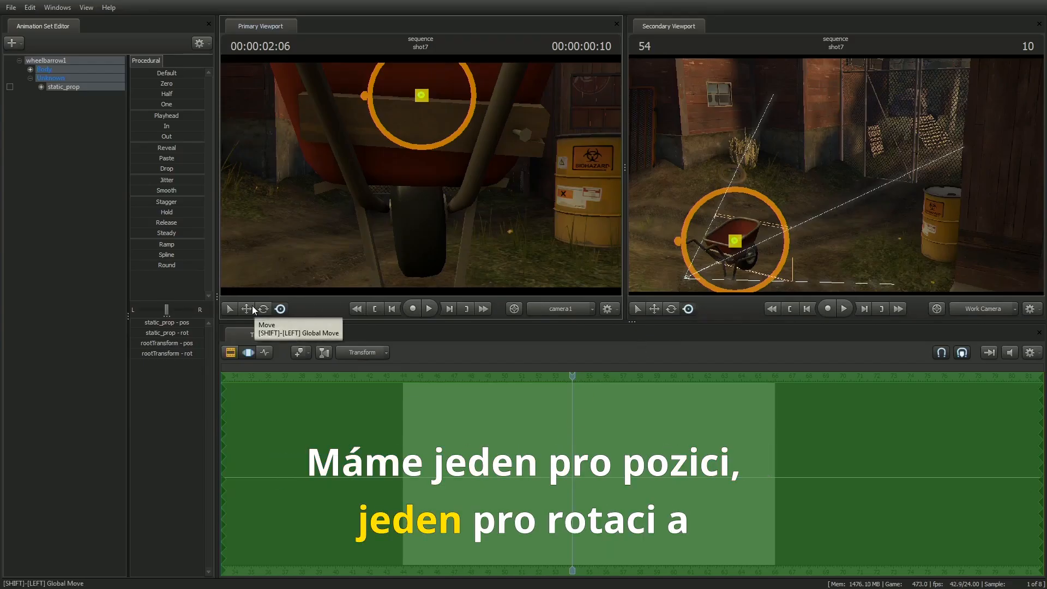
{"action": "left_click_drag", "start_coordinate": [834, 218], "coordinate": [812, 269]}
{"action": "key", "text": "w"}
{"action": "key", "text": "d"}
{"action": "key", "text": "w"}
{"action": "key", "text": "a"}
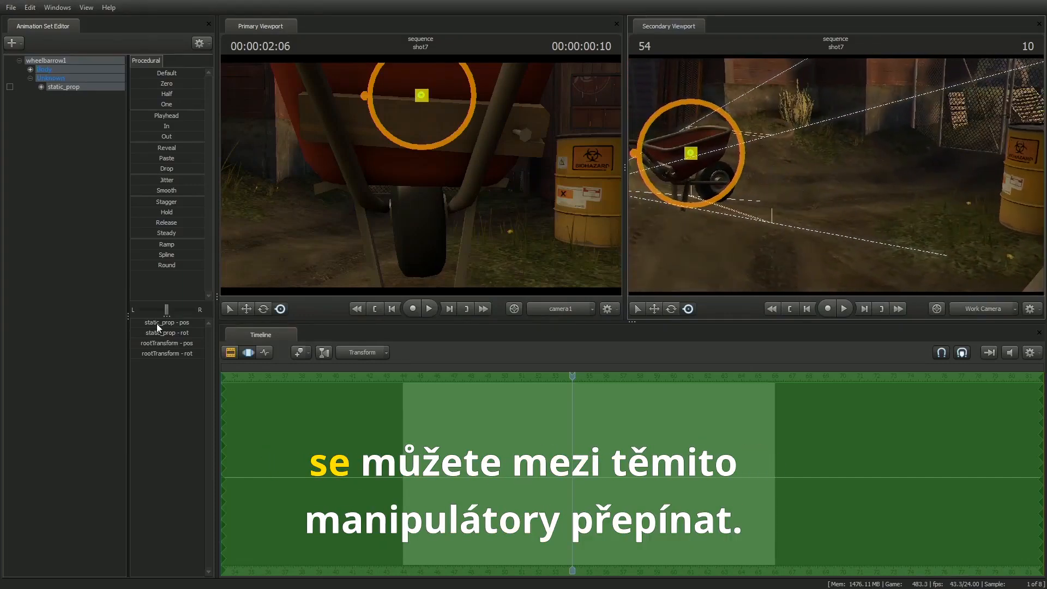
{"action": "left_click", "coordinate": [246, 309]}
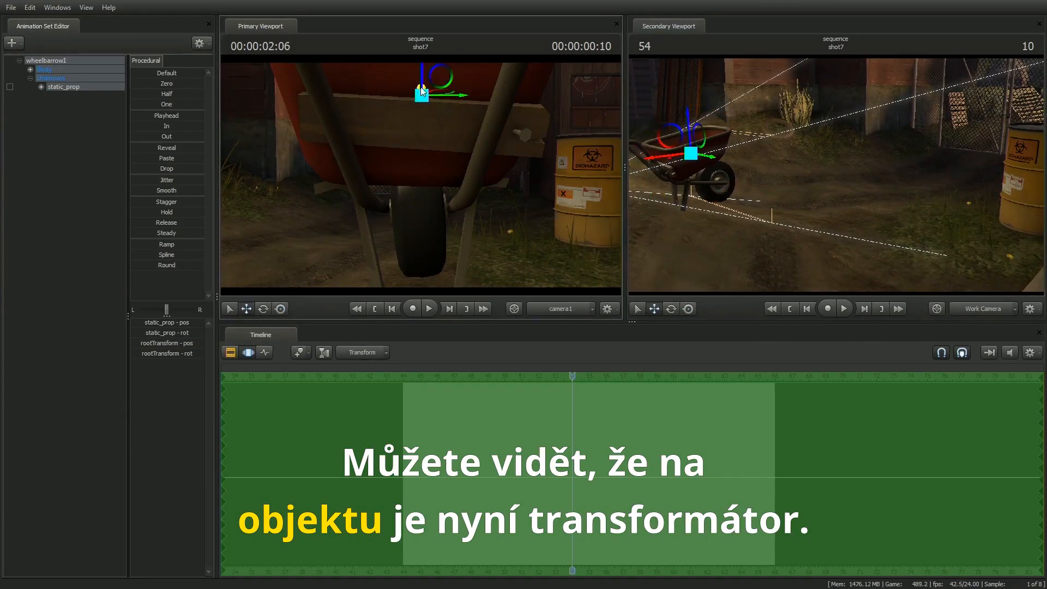
Step: Move the wheelbarrow away from camera1 with the Move manipulator, leaving it beside the yellow biohazard barrel
{"action": "left_click_drag", "start_coordinate": [660, 159], "coordinate": [759, 140]}
{"action": "left_click_drag", "start_coordinate": [785, 99], "coordinate": [851, 172]}
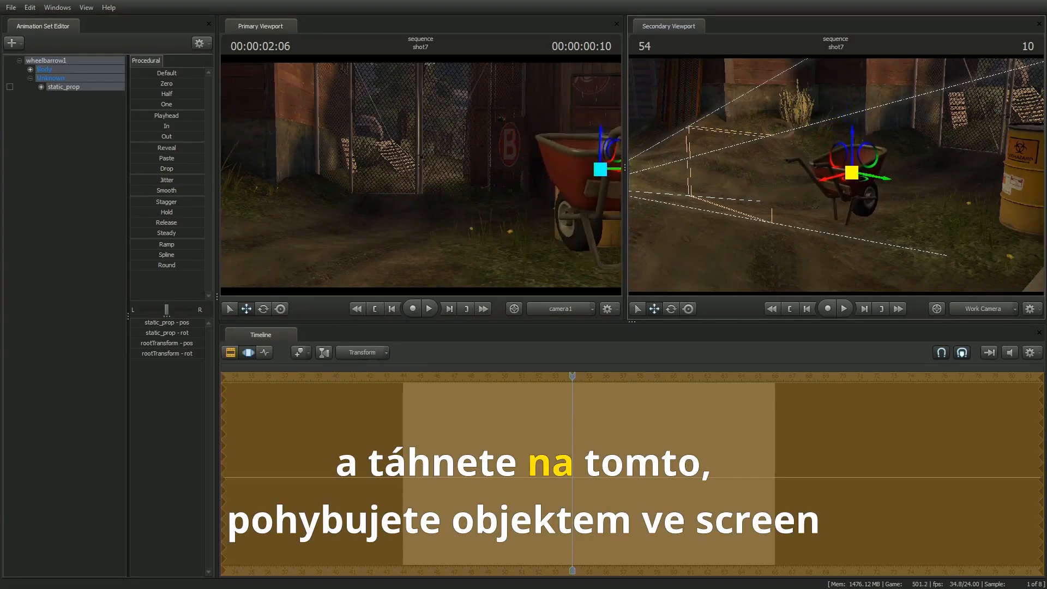
{"action": "left_click_drag", "start_coordinate": [607, 175], "coordinate": [458, 174]}
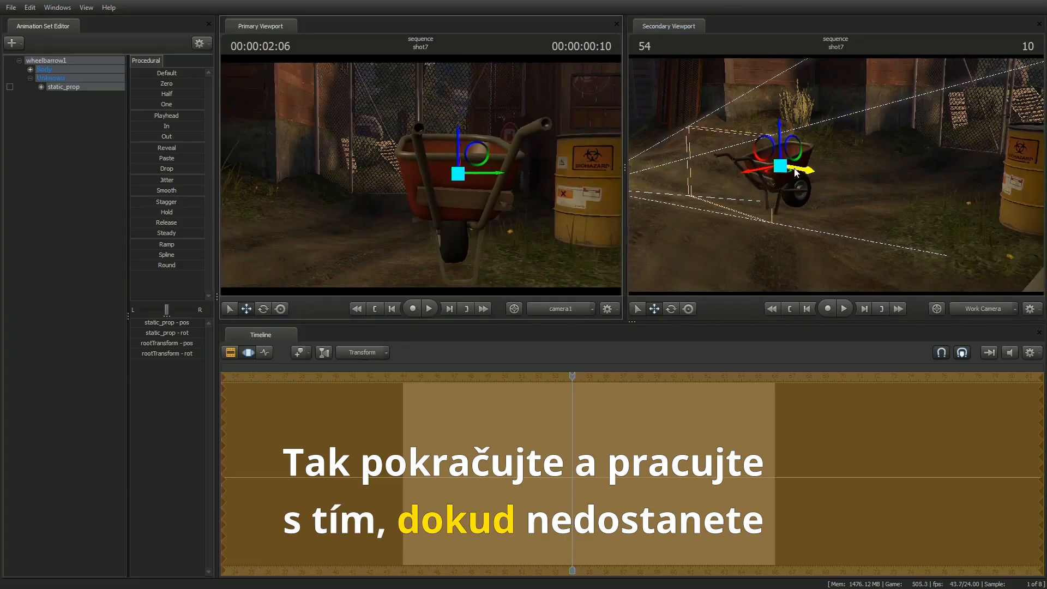
{"action": "left_click_drag", "start_coordinate": [781, 174], "coordinate": [857, 167]}
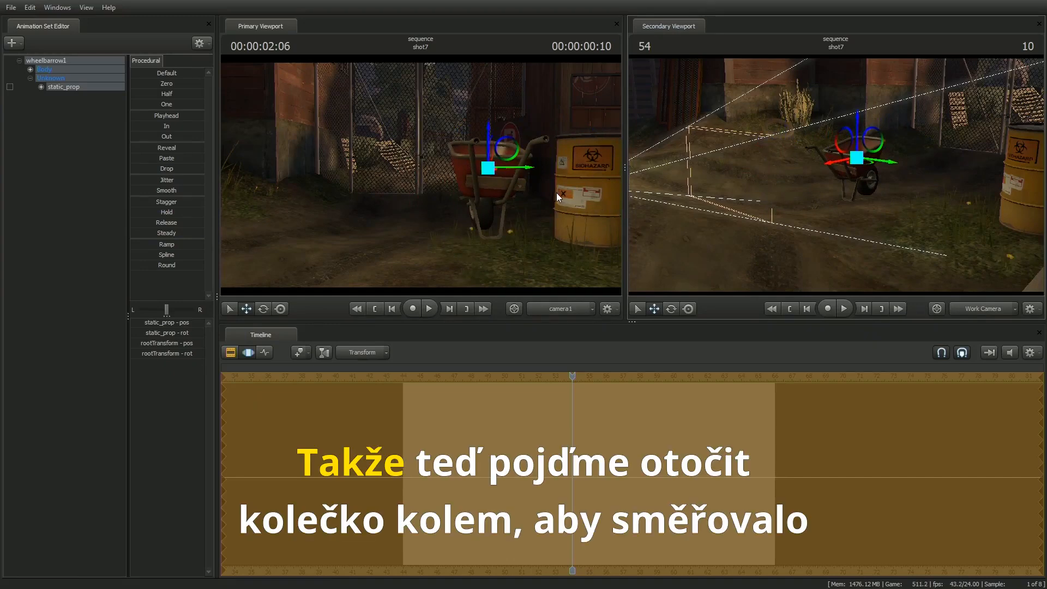
Step: Reframe camera1 and move the wheelbarrow near the centre of the primary viewport, left of the barrel
{"action": "left_click_drag", "start_coordinate": [558, 211], "coordinate": [533, 217]}
{"action": "key", "text": "d"}
{"action": "key", "text": "a"}
{"action": "left_click_drag", "start_coordinate": [470, 158], "coordinate": [430, 184]}
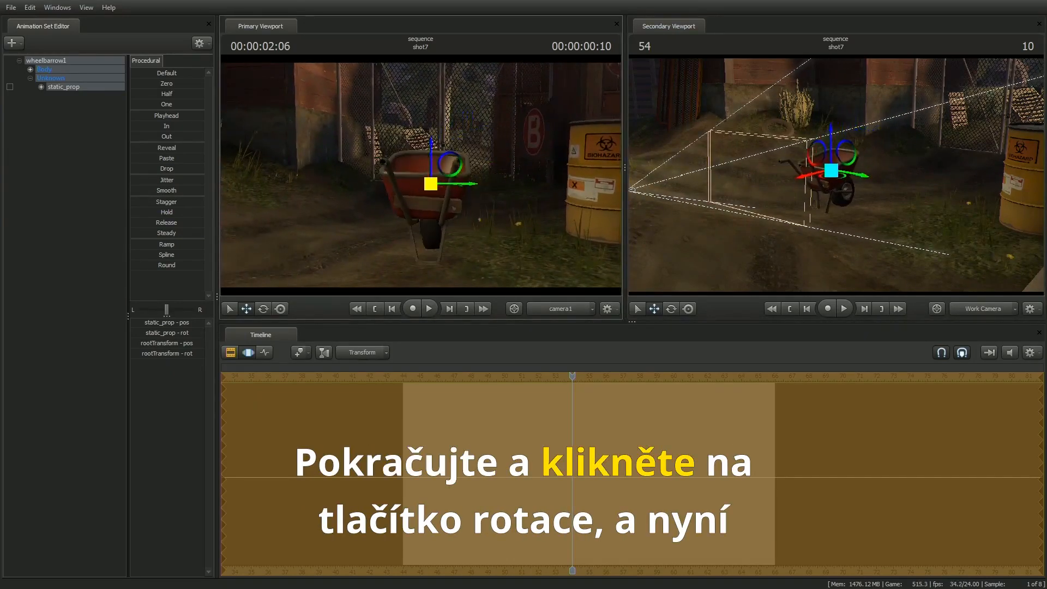
Step: Turn the wheelbarrow around with the Rotate manipulator so its wheel faces camera1
{"action": "left_click", "coordinate": [264, 309]}
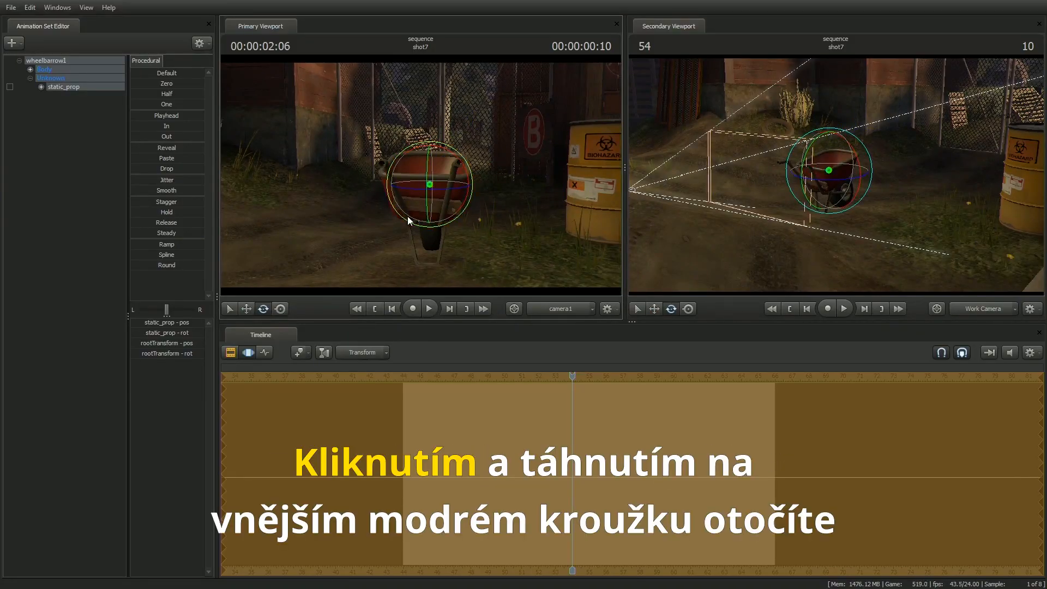
{"action": "left_click_drag", "start_coordinate": [474, 180], "coordinate": [470, 182]}
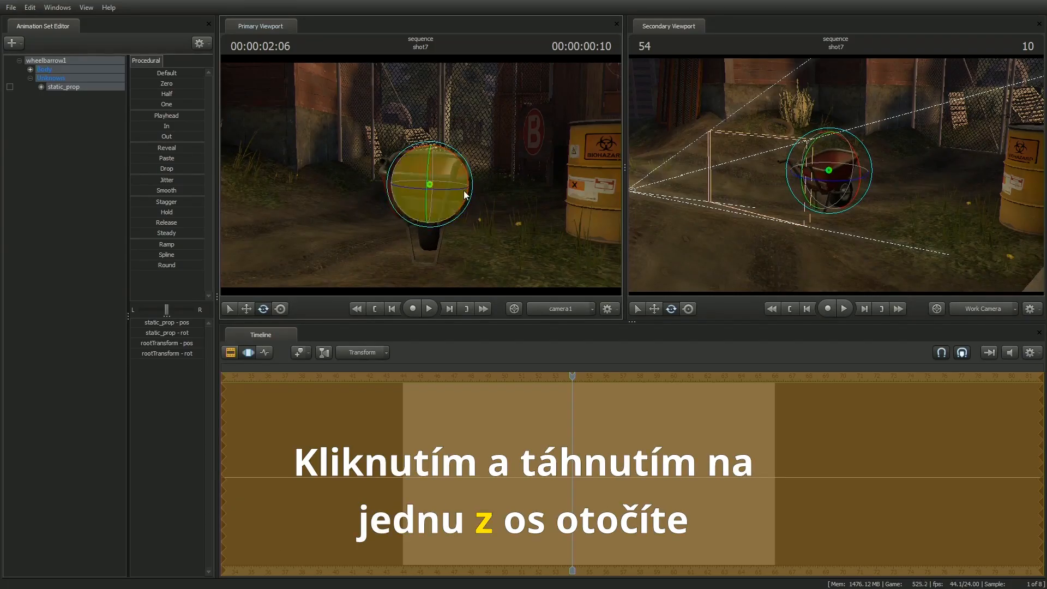
{"action": "mouse_move", "coordinate": [460, 188]}
{"action": "left_mouse_down"}
{"action": "mouse_move", "coordinate": [385, 186]}
{"action": "mouse_move", "coordinate": [375, 175]}
{"action": "mouse_move", "coordinate": [420, 212]}
{"action": "mouse_move", "coordinate": [439, 165]}
{"action": "mouse_move", "coordinate": [448, 180]}
{"action": "left_mouse_up"}
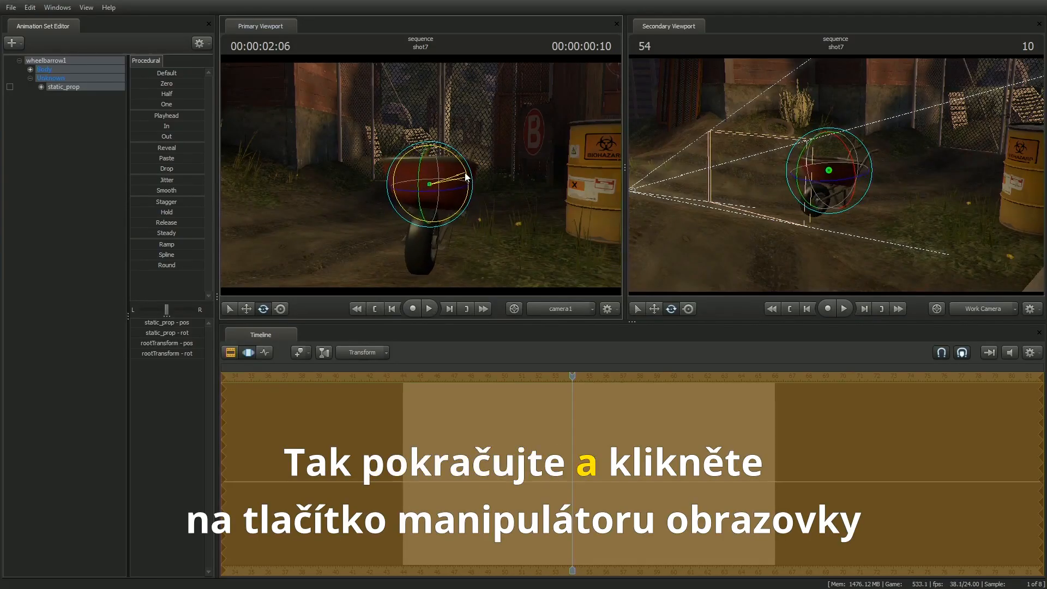
Step: Move and rotate the wheelbarrow with the Screen manipulator so it stands closer to camera1 at an angle, wheel forward
{"action": "left_click", "coordinate": [281, 309]}
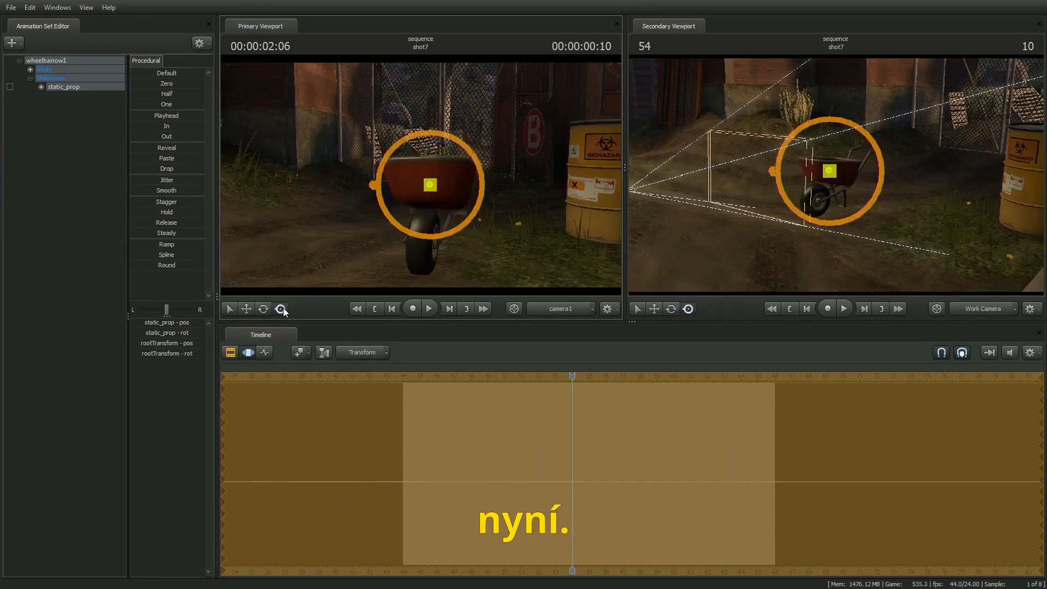
{"action": "mouse_move", "coordinate": [448, 169]}
{"action": "left_mouse_down"}
{"action": "mouse_move", "coordinate": [436, 189]}
{"action": "mouse_move", "coordinate": [463, 167]}
{"action": "mouse_move", "coordinate": [451, 167]}
{"action": "left_mouse_up"}
{"action": "mouse_move", "coordinate": [821, 165]}
{"action": "left_mouse_down"}
{"action": "mouse_move", "coordinate": [806, 174]}
{"action": "mouse_move", "coordinate": [834, 174]}
{"action": "mouse_move", "coordinate": [810, 169]}
{"action": "left_mouse_up"}
{"action": "mouse_move", "coordinate": [493, 166]}
{"action": "left_mouse_down"}
{"action": "mouse_move", "coordinate": [432, 159]}
{"action": "mouse_move", "coordinate": [446, 159]}
{"action": "mouse_move", "coordinate": [463, 128]}
{"action": "mouse_move", "coordinate": [376, 96]}
{"action": "mouse_move", "coordinate": [477, 177]}
{"action": "left_mouse_up"}
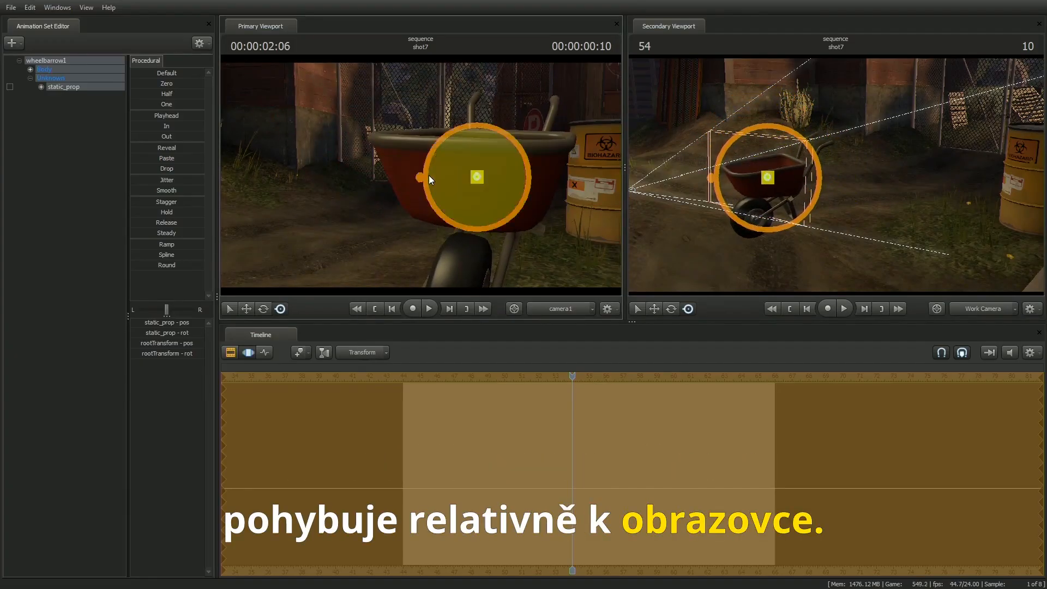
{"action": "left_click_drag", "start_coordinate": [511, 141], "coordinate": [463, 181]}
{"action": "left_click_drag", "start_coordinate": [768, 178], "coordinate": [835, 180]}
{"action": "left_click_drag", "start_coordinate": [532, 153], "coordinate": [431, 157]}
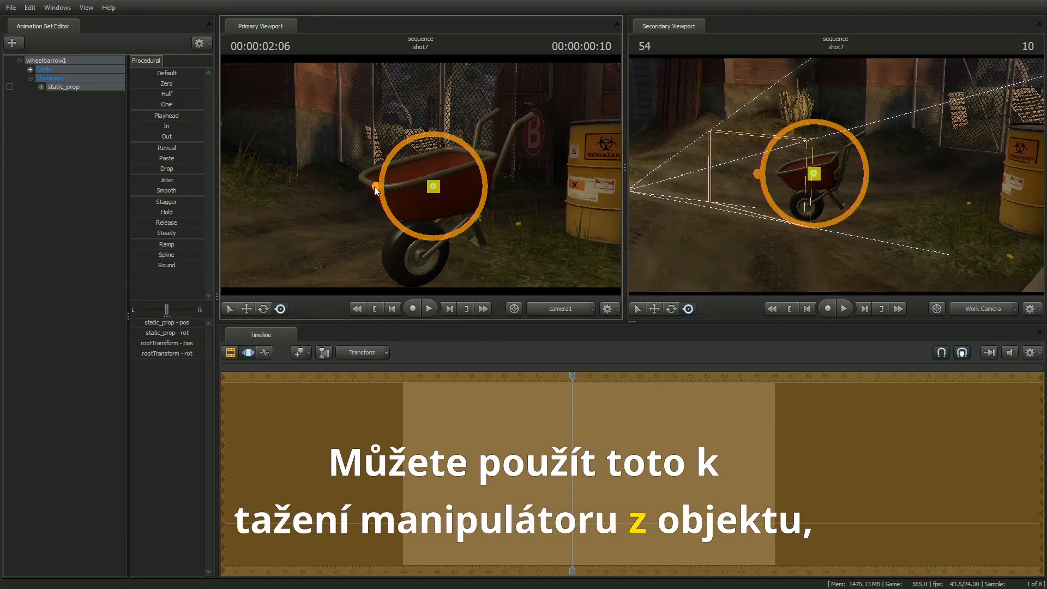
Step: Offset the Screen manipulator from the wheelbarrow, recentre it on the object, and commit the pending changes
{"action": "left_click_drag", "start_coordinate": [375, 189], "coordinate": [435, 229]}
{"action": "double_click", "coordinate": [430, 242]}
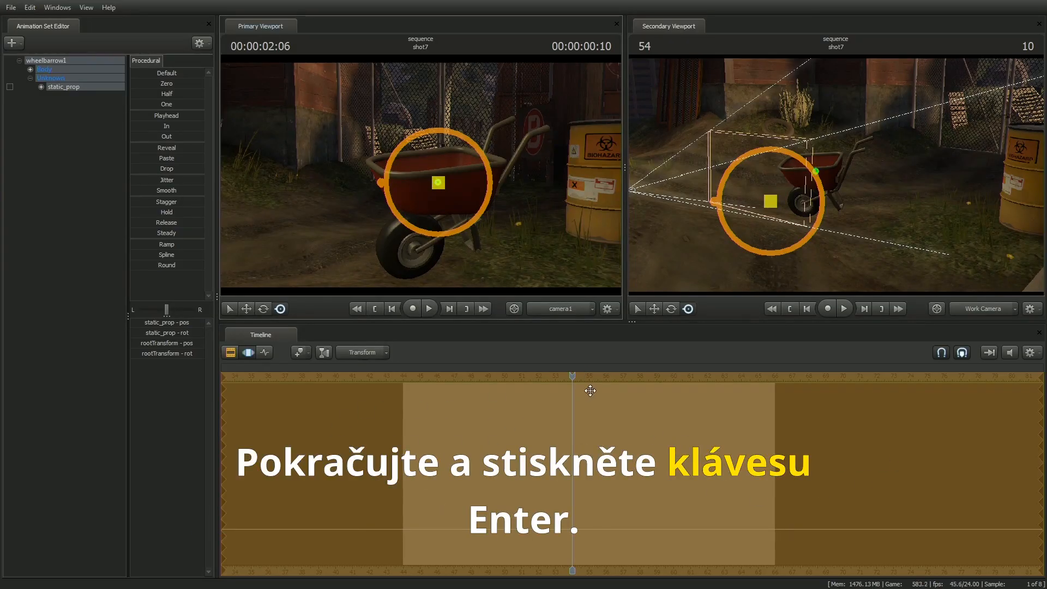
{"action": "key", "text": "Return"}
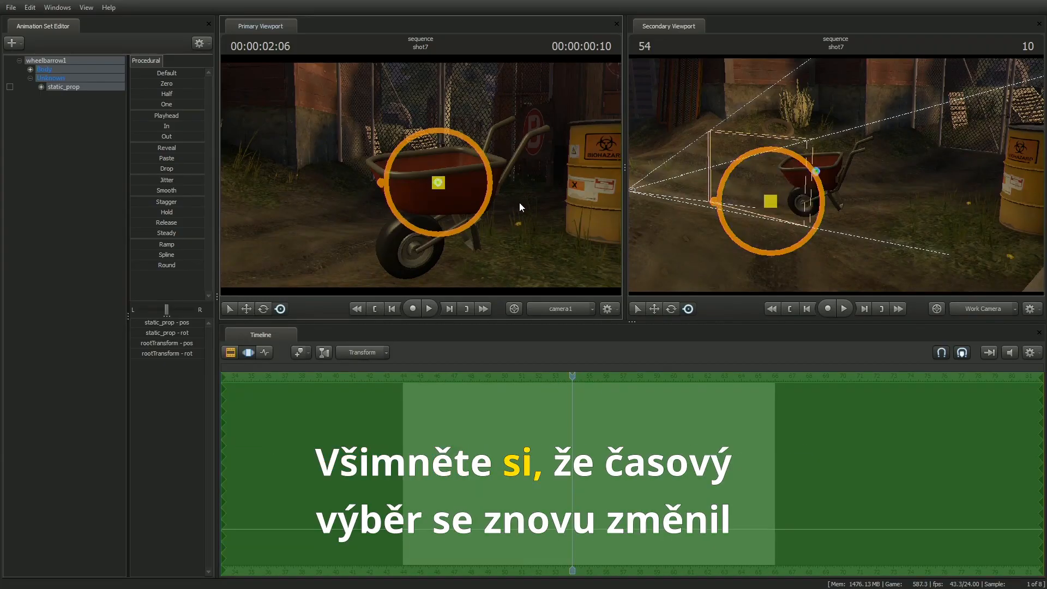
Step: Try moving the wheelbarrow farther from camera1 with the Screen manipulator and discard the pending change
{"action": "mouse_move", "coordinate": [881, 229]}
{"action": "left_mouse_down"}
{"action": "mouse_move", "coordinate": [812, 229]}
{"action": "mouse_move", "coordinate": [877, 229]}
{"action": "left_mouse_up"}
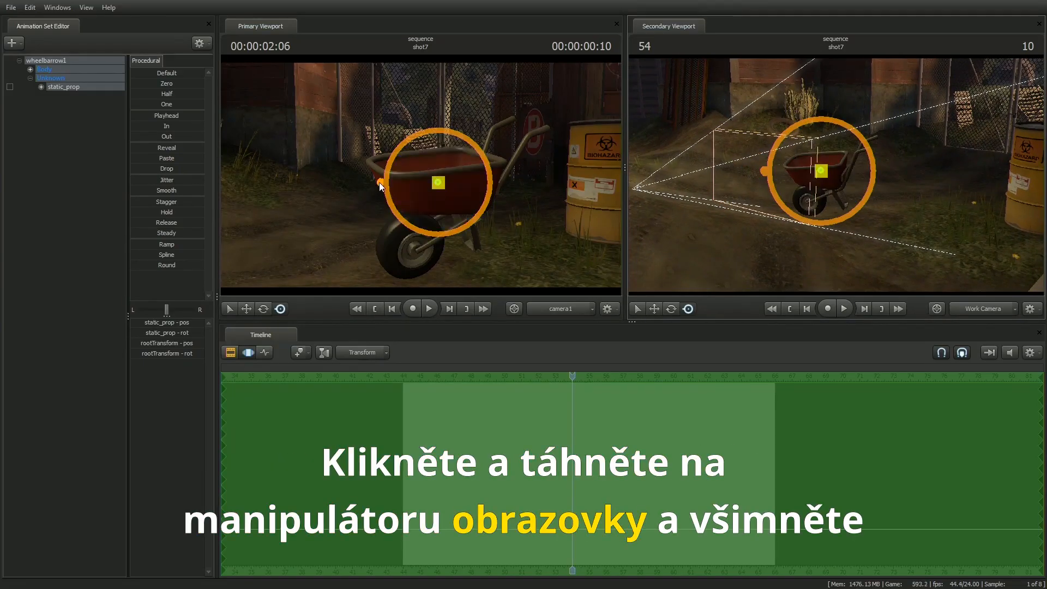
{"action": "left_click_drag", "start_coordinate": [430, 188], "coordinate": [436, 192]}
{"action": "key", "text": "Escape"}
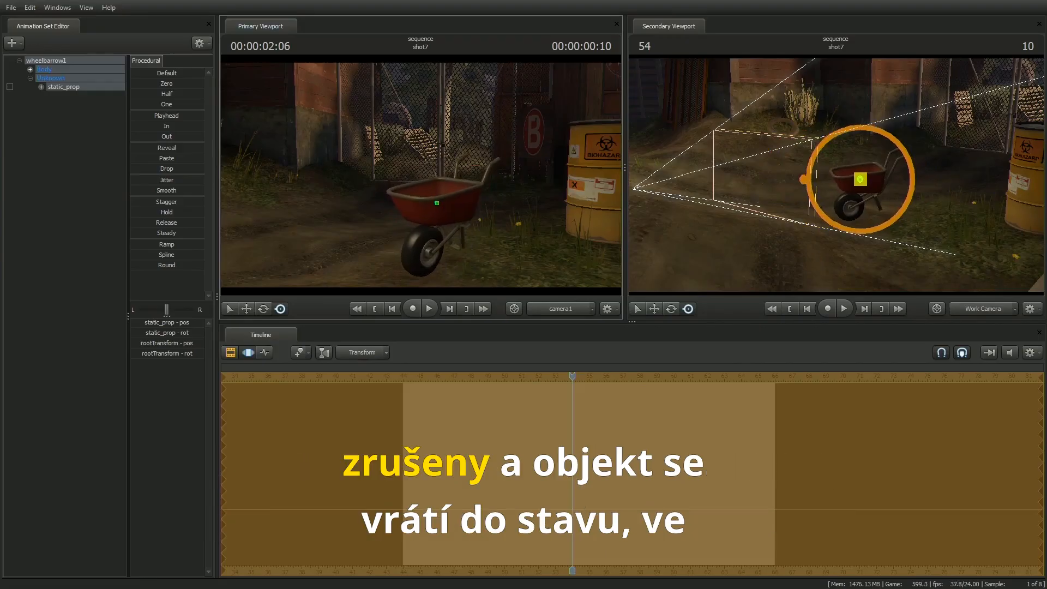
{"action": "key", "text": "Escape"}
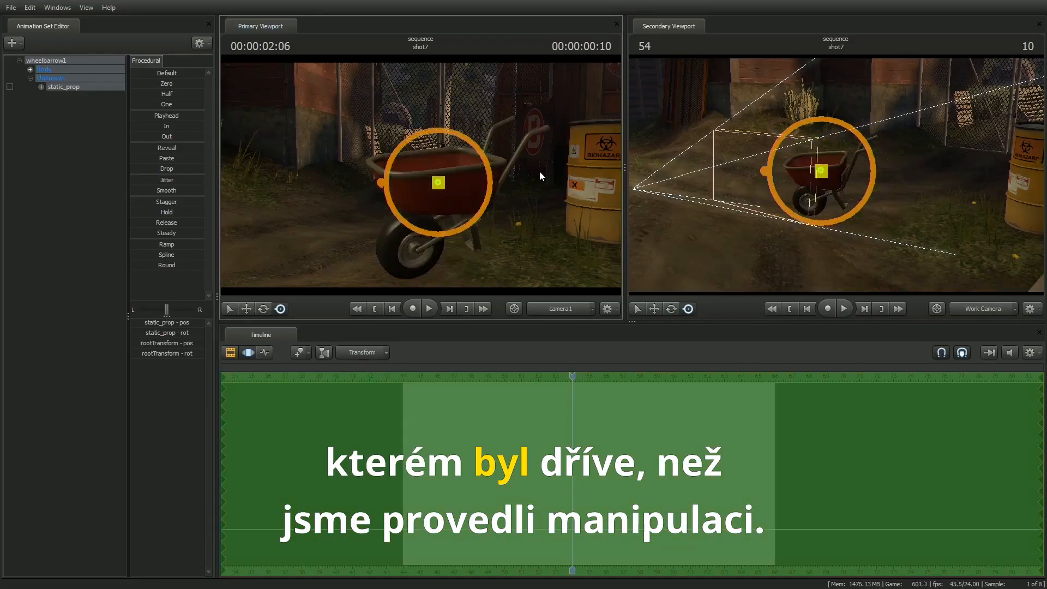
Step: Move the wheelbarrow farther from camera1 onto the ground, commit the move, and clear the selection
{"action": "left_click_drag", "start_coordinate": [422, 185], "coordinate": [432, 211]}
{"action": "key", "text": "Escape"}
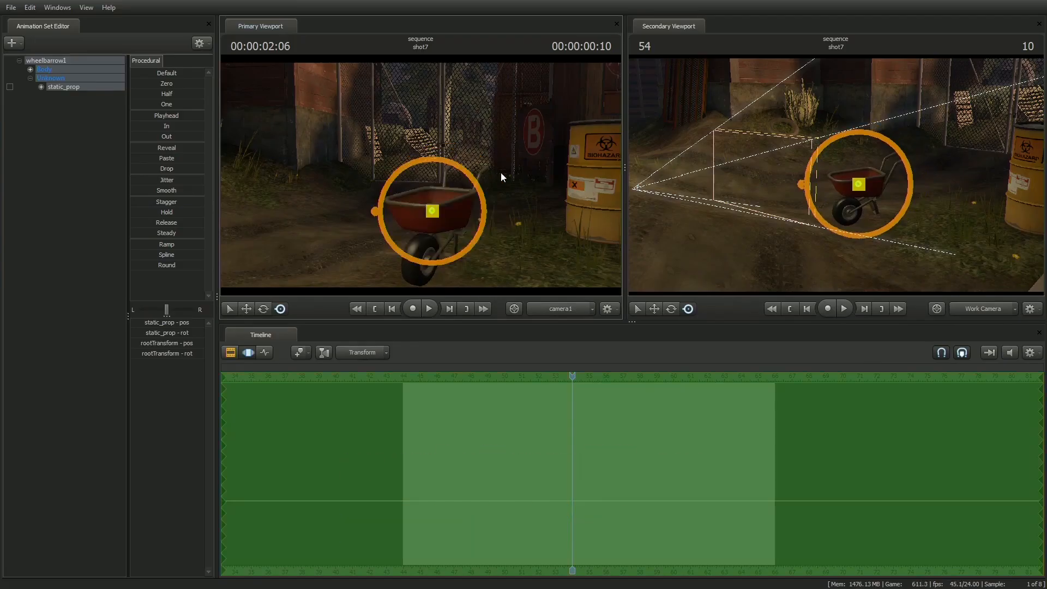
{"action": "left_click", "coordinate": [85, 98]}
Step: Create an animation set for a new model, filtering by "pyro" and opening player\hwm\pyro.mdl
{"action": "left_click", "coordinate": [11, 43]}
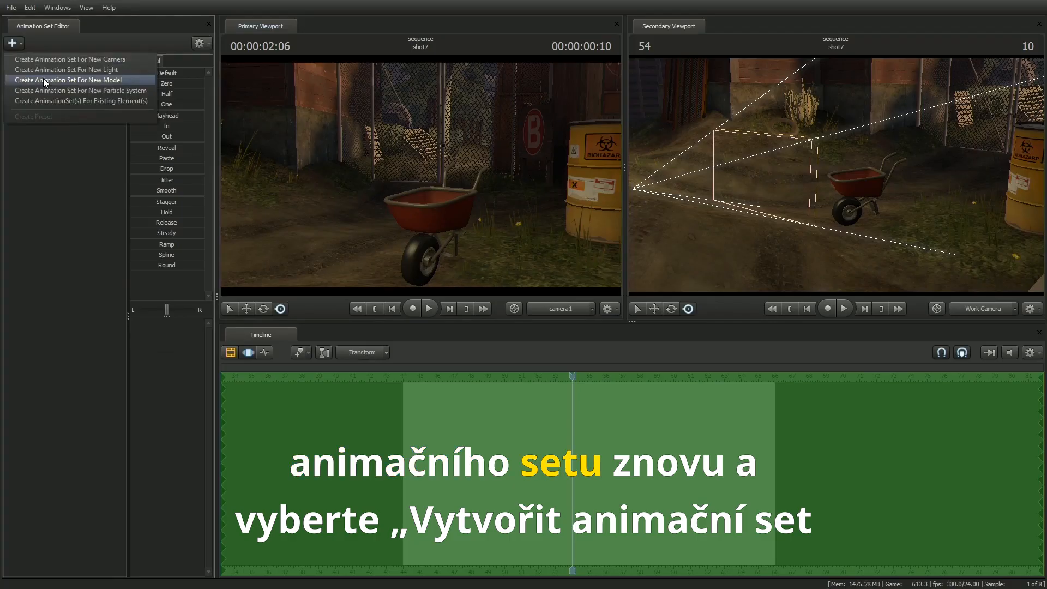
{"action": "left_click", "coordinate": [114, 80]}
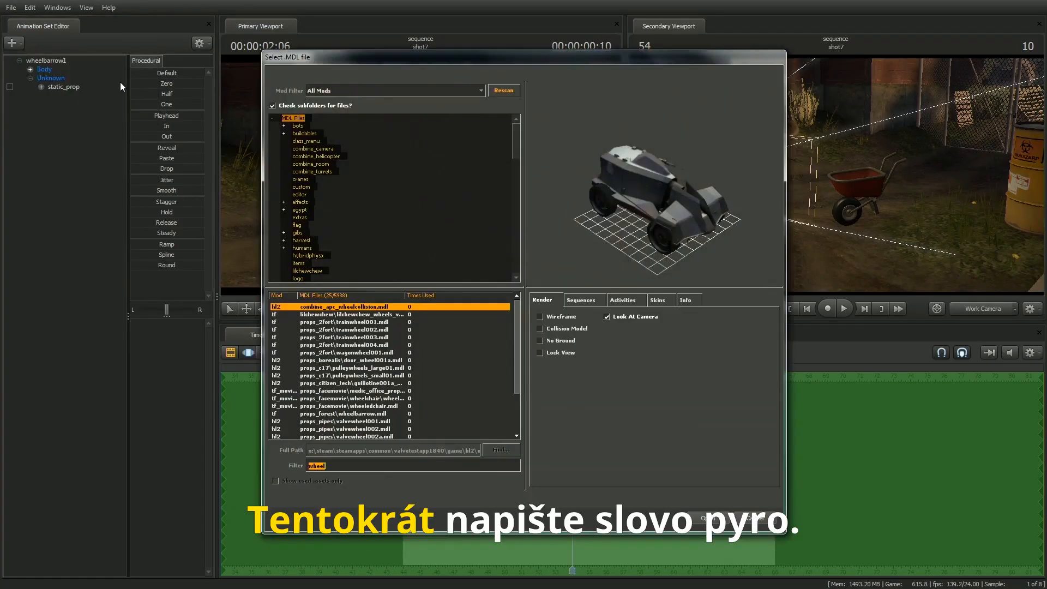
{"action": "type", "text": "pyro"}
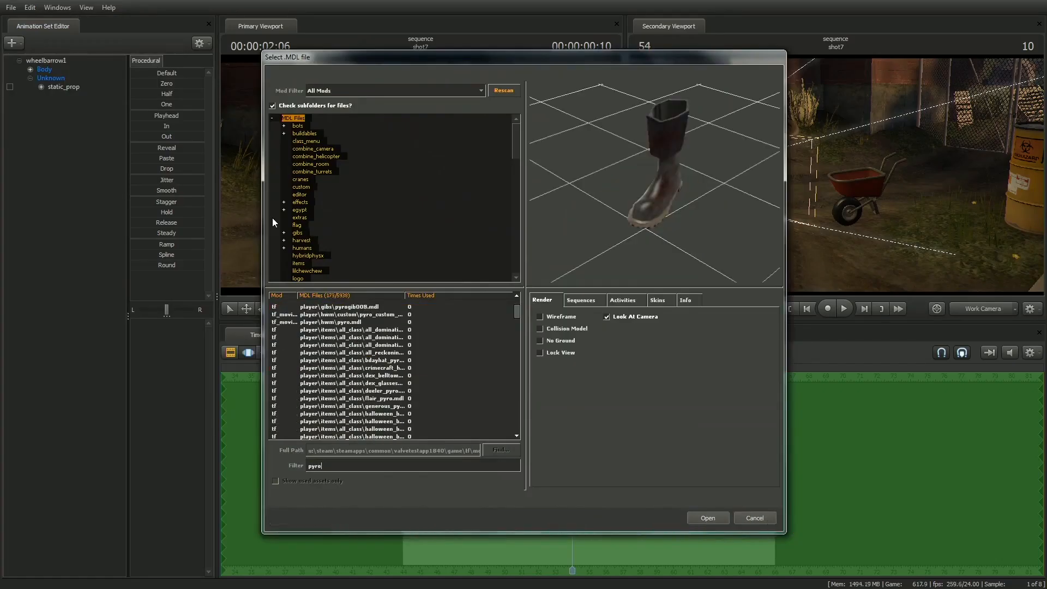
{"action": "left_click", "coordinate": [343, 322]}
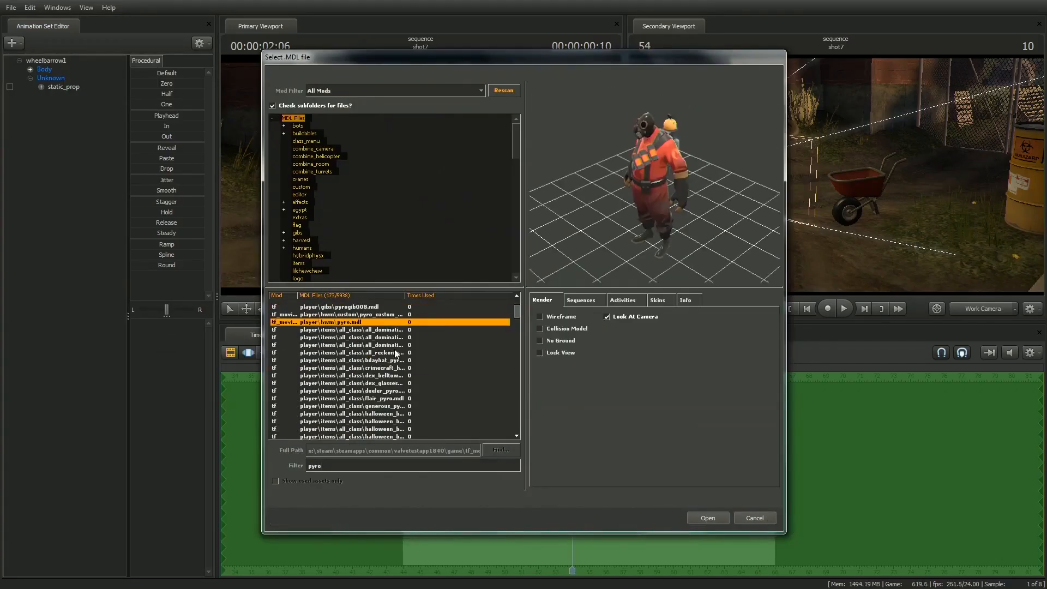
{"action": "left_click", "coordinate": [708, 518]}
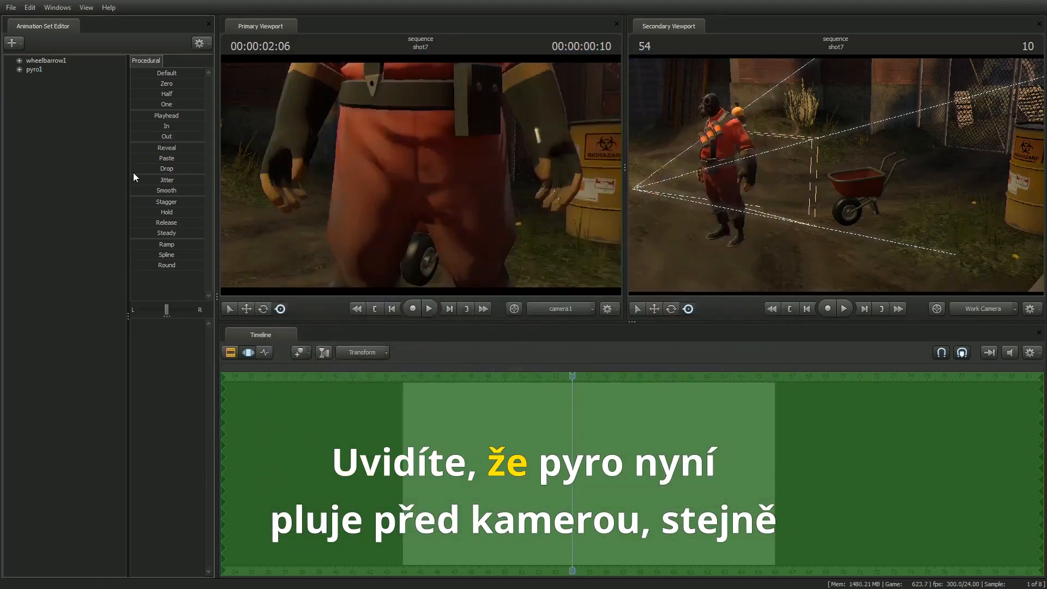
Step: Place the whole Pyro model behind the wheelbarrow's handles and adjust its bip_pelvis joint
{"action": "left_click", "coordinate": [38, 70]}
{"action": "left_click_drag", "start_coordinate": [730, 240], "coordinate": [917, 201]}
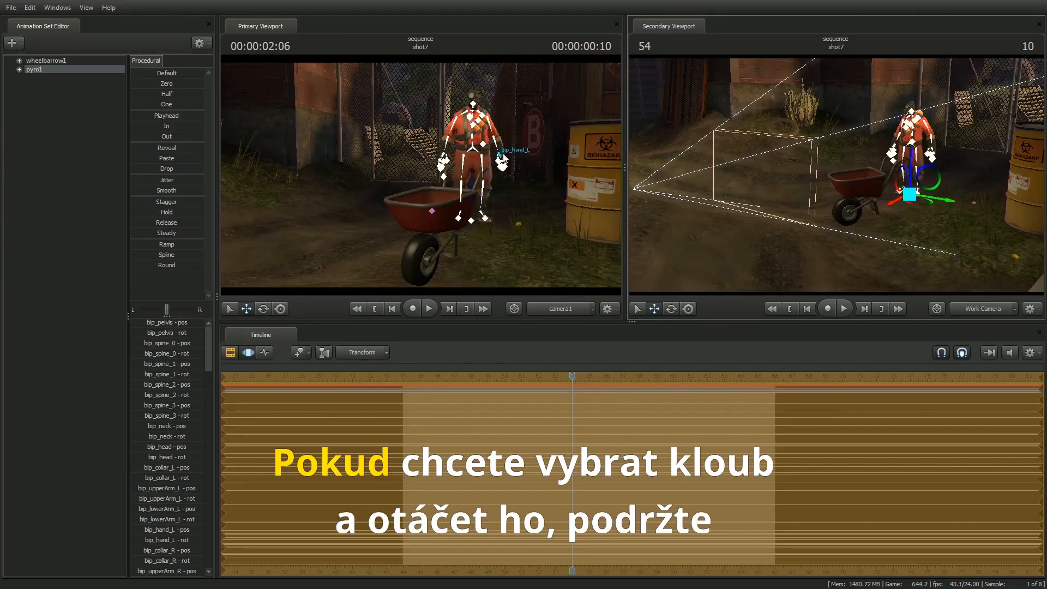
{"action": "left_click", "coordinate": [474, 155]}
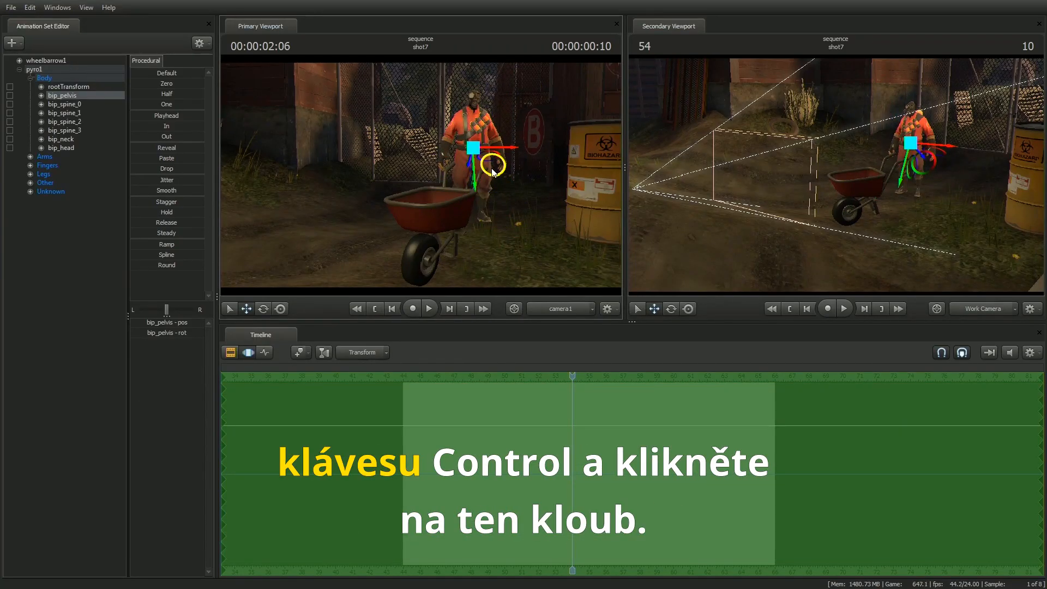
{"action": "left_click_drag", "start_coordinate": [492, 168], "coordinate": [489, 172]}
{"action": "left_click", "coordinate": [490, 171], "text": "ctrl"}
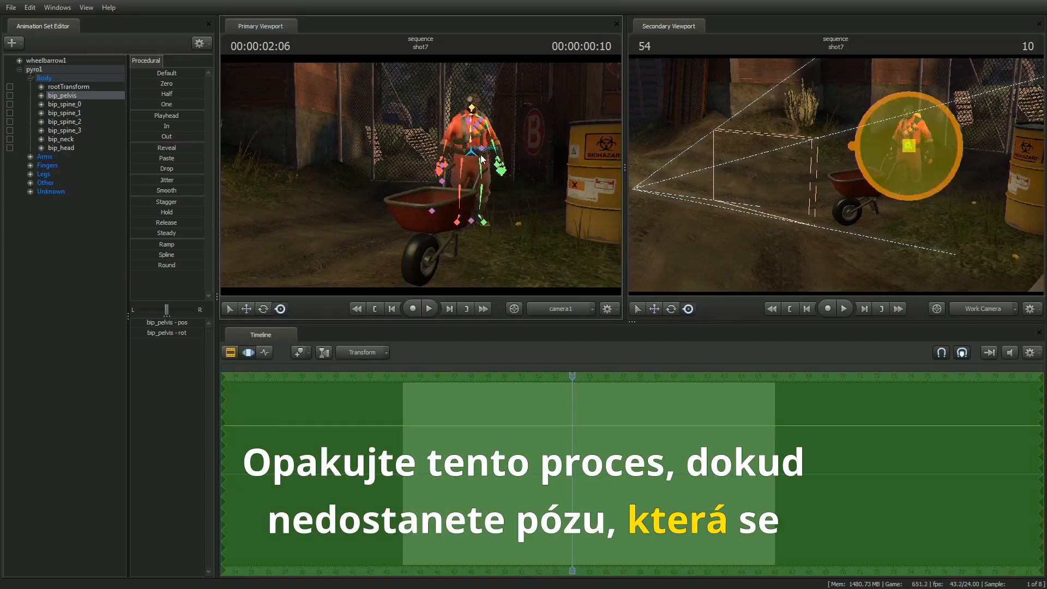
Step: Pose the Pyro's arms joint by joint, including bip_lowerArm_L and bip_upperArm_L, reaching toward the wheelbarrow's handles
{"action": "left_click", "coordinate": [499, 148]}
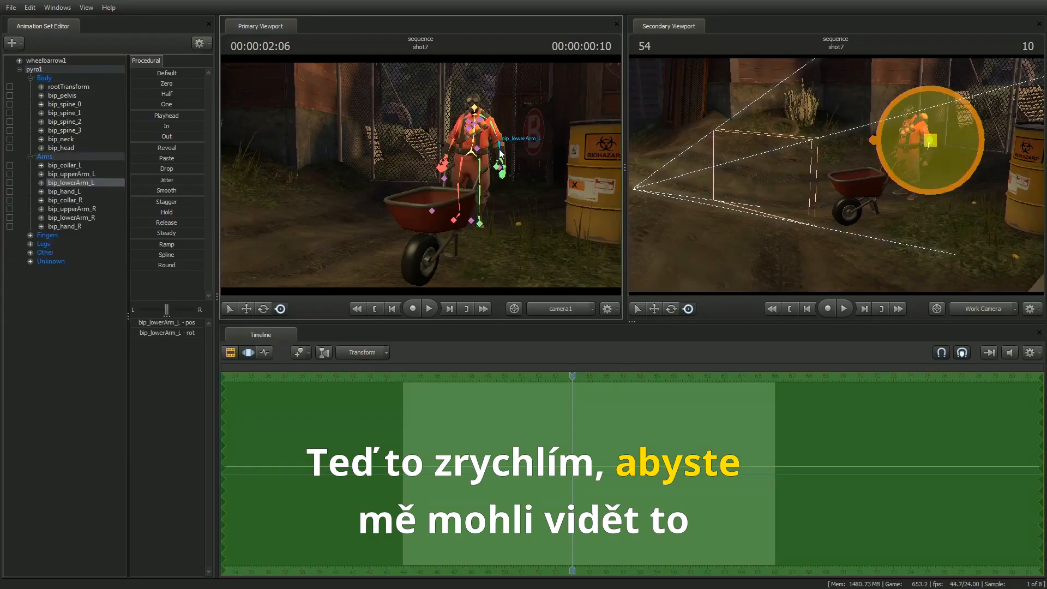
{"action": "left_click_drag", "start_coordinate": [500, 149], "coordinate": [503, 170]}
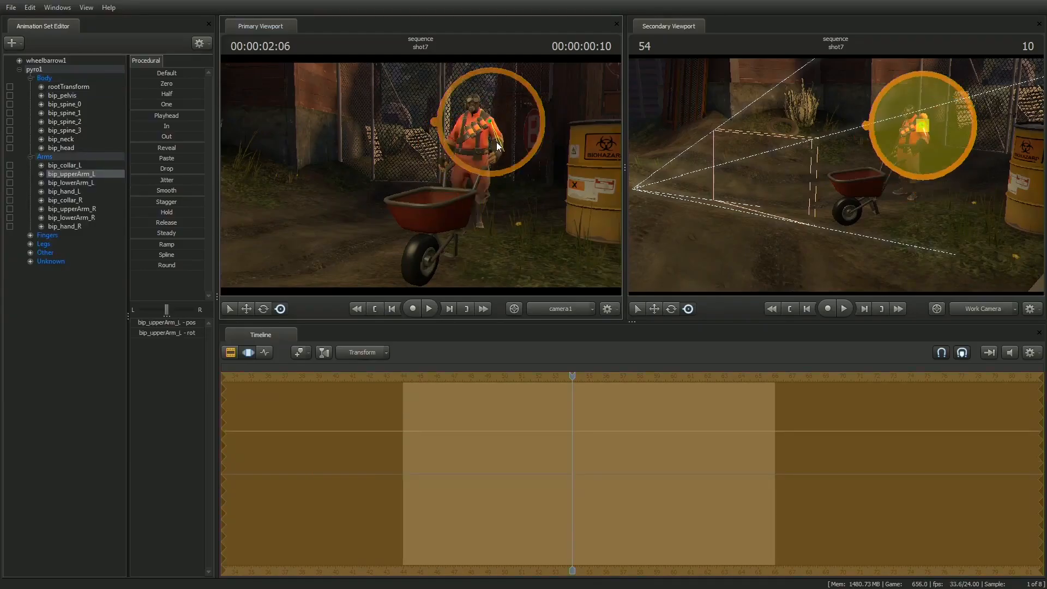
{"action": "left_click", "coordinate": [446, 159]}
{"action": "left_click_drag", "start_coordinate": [473, 156], "coordinate": [531, 129], "text": "ctrl"}
{"action": "left_click", "coordinate": [509, 144], "text": "ctrl"}
{"action": "left_click", "coordinate": [497, 160], "text": "ctrl"}
{"action": "left_click", "coordinate": [508, 153], "text": "ctrl"}
{"action": "left_click", "coordinate": [499, 130], "text": "ctrl"}
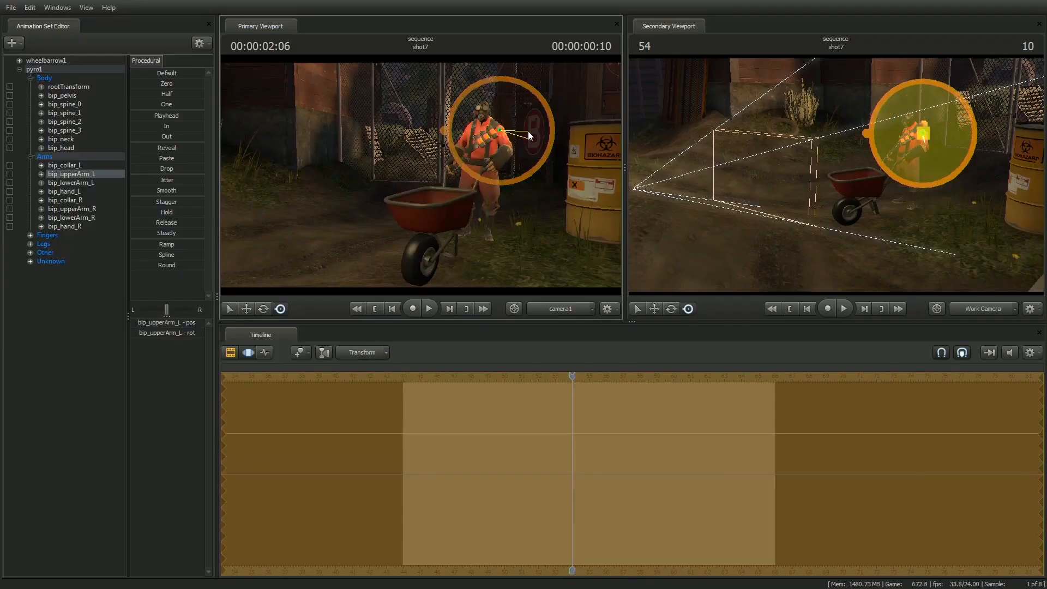
Step: Bring the Work Camera closer and refine the Pyro's pose, including bip_lowerArm_R, so it holds the wheelbarrow's handles
{"action": "key", "text": "w"}
{"action": "left_click_drag", "start_coordinate": [817, 175], "coordinate": [849, 163]}
{"action": "left_click", "coordinate": [849, 152], "text": "ctrl"}
{"action": "left_click_drag", "start_coordinate": [850, 162], "coordinate": [905, 164]}
{"action": "left_click_drag", "start_coordinate": [850, 163], "coordinate": [834, 167]}
{"action": "mouse_move", "coordinate": [835, 166]}
{"action": "left_mouse_down", "text": "alt"}
{"action": "mouse_move", "coordinate": [779, 167]}
{"action": "mouse_move", "coordinate": [817, 167]}
{"action": "left_mouse_up", "text": "alt"}
{"action": "mouse_move", "coordinate": [839, 168]}
{"action": "left_mouse_down"}
{"action": "mouse_move", "coordinate": [905, 169]}
{"action": "mouse_move", "coordinate": [873, 201]}
{"action": "mouse_move", "coordinate": [811, 182]}
{"action": "mouse_move", "coordinate": [807, 163]}
{"action": "mouse_move", "coordinate": [872, 155]}
{"action": "mouse_move", "coordinate": [829, 175]}
{"action": "left_mouse_up"}
{"action": "left_click", "coordinate": [786, 158], "text": "ctrl"}
{"action": "left_click", "coordinate": [876, 158], "text": "ctrl"}
{"action": "left_click", "coordinate": [820, 183], "text": "ctrl"}
{"action": "left_click", "coordinate": [840, 181], "text": "ctrl"}
{"action": "left_click", "coordinate": [756, 181], "text": "ctrl"}
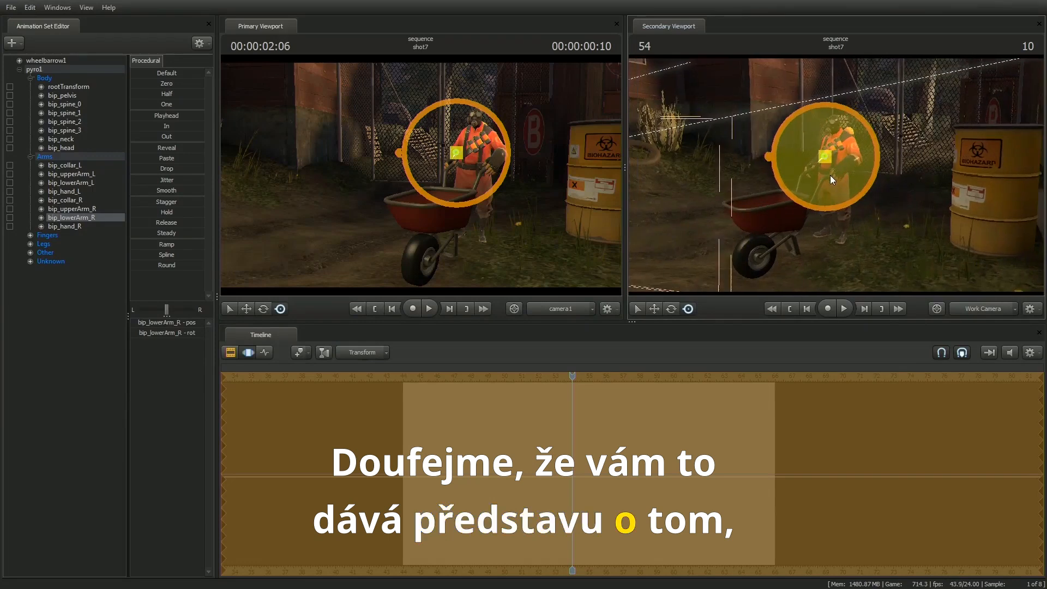
Step: Switch the timeline to the Clip Editor, show the whole sequence, and play it back to review the new shot
{"action": "key", "text": "F2"}
{"action": "scroll", "coordinate": [623, 426], "scroll_direction": "down", "scroll_amount": 6}
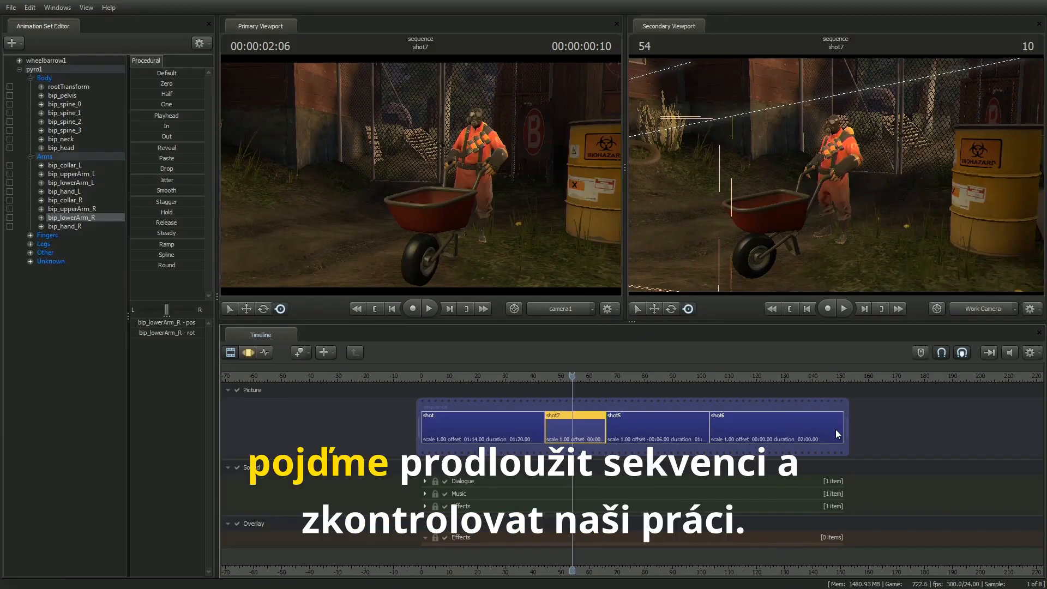
{"action": "key", "text": "space"}
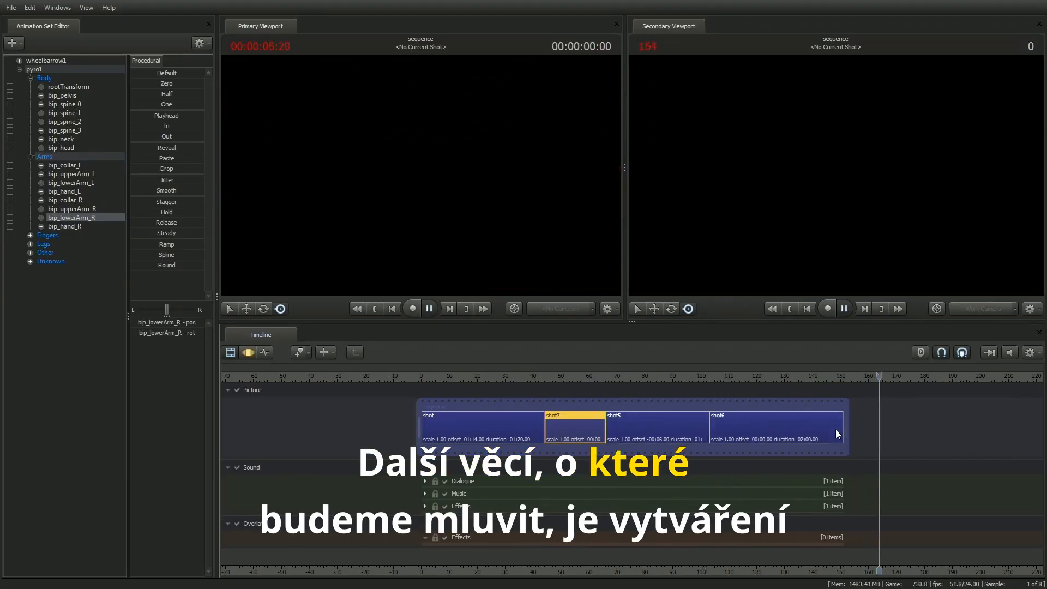
{"action": "key", "text": "space"}
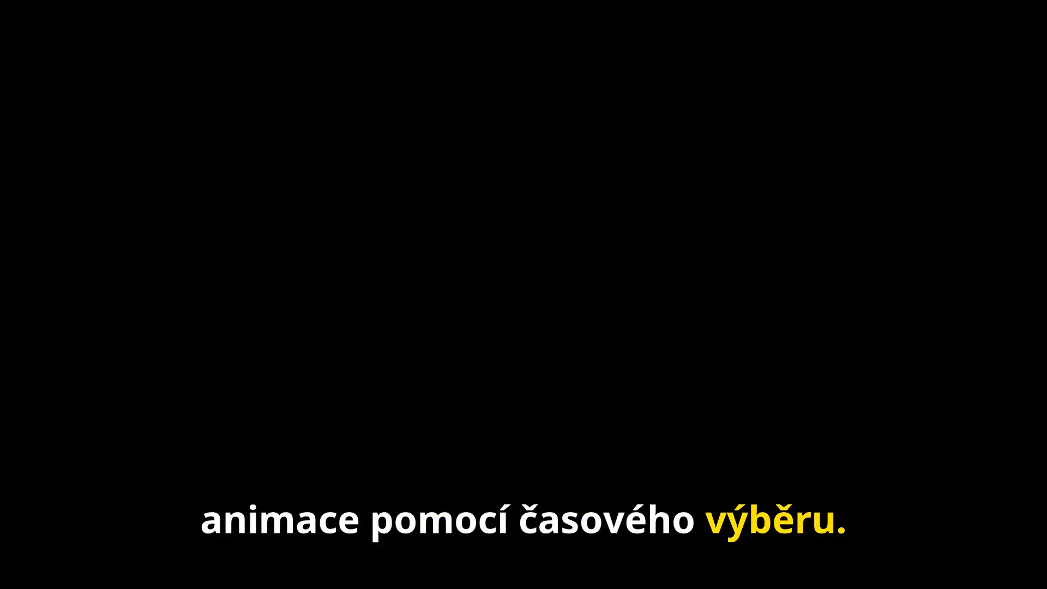